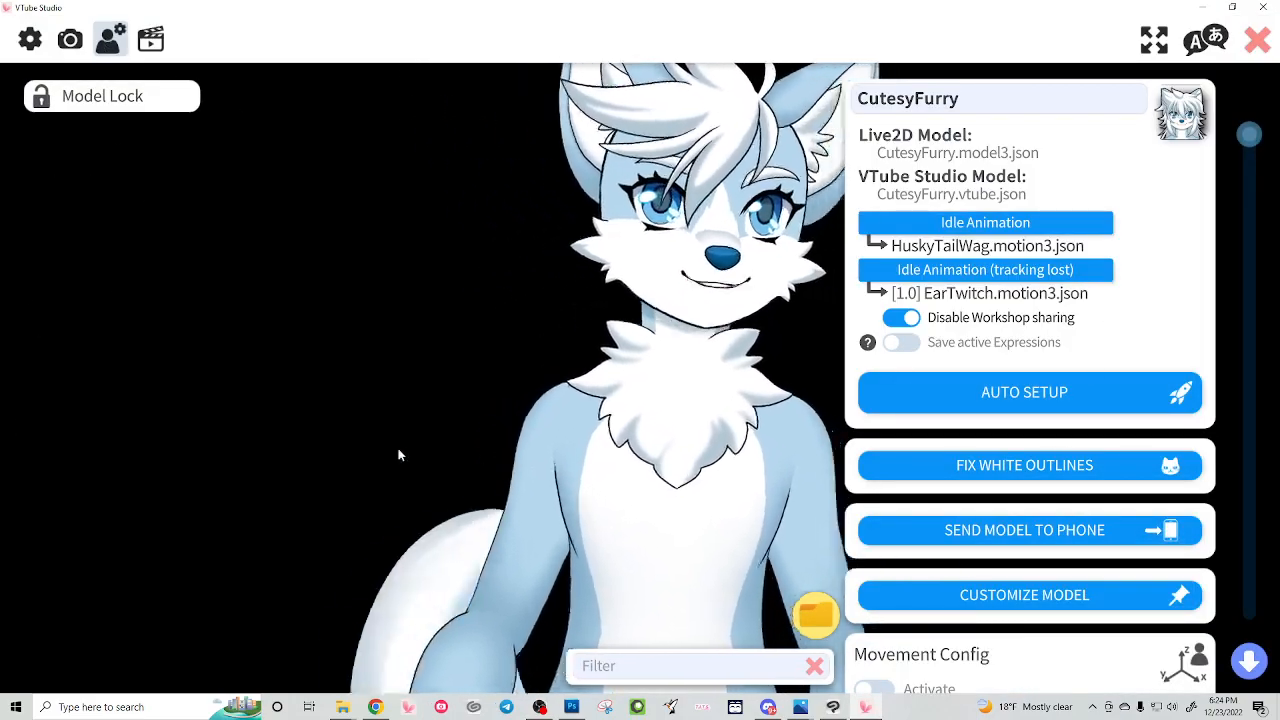
Step: Activate the Movement Config for the model
scroll(992, 549, "down", 5)
scroll(992, 549, "down", 2)
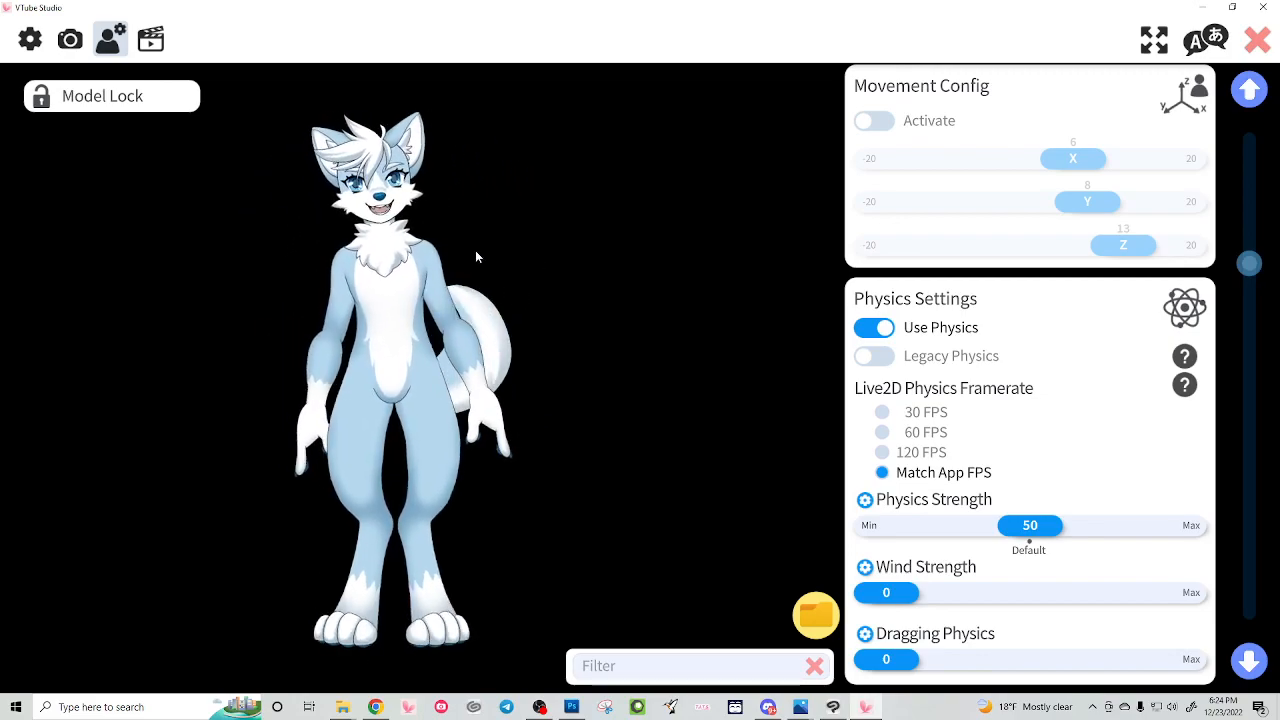
left_click(865, 121)
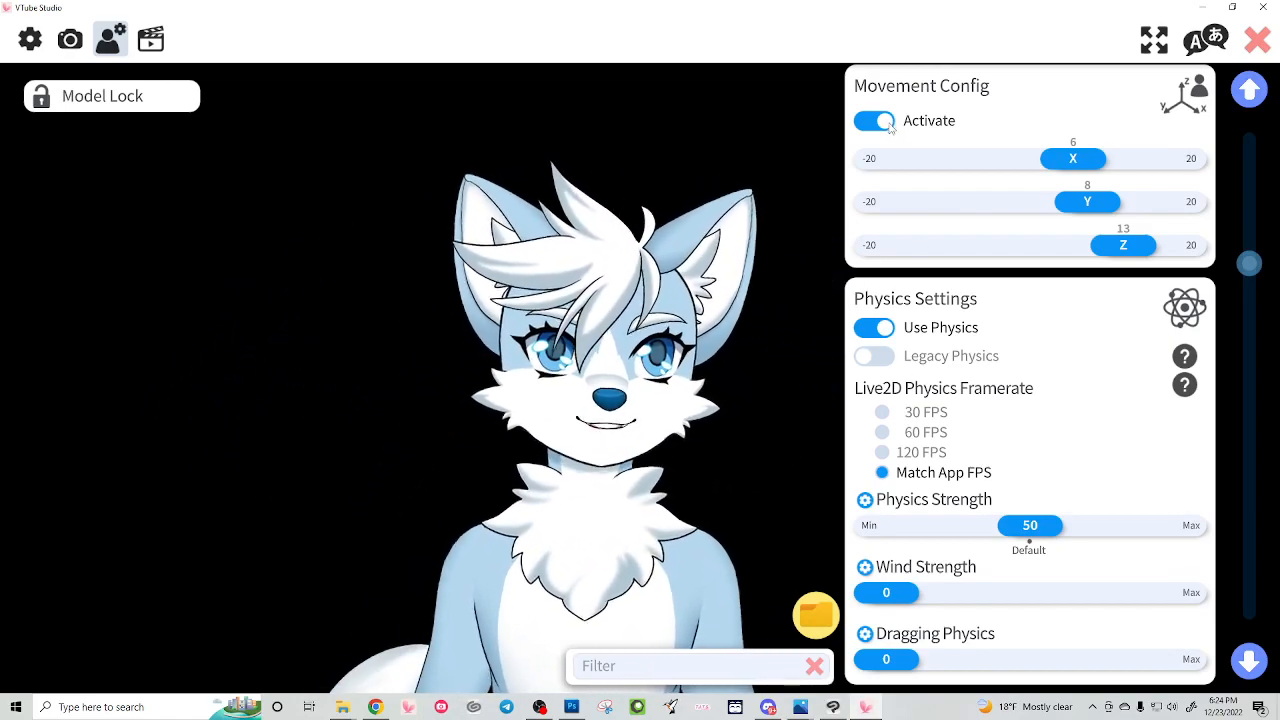
Step: Set the model's Physics Strength to 72
scroll(889, 441, "down", 2)
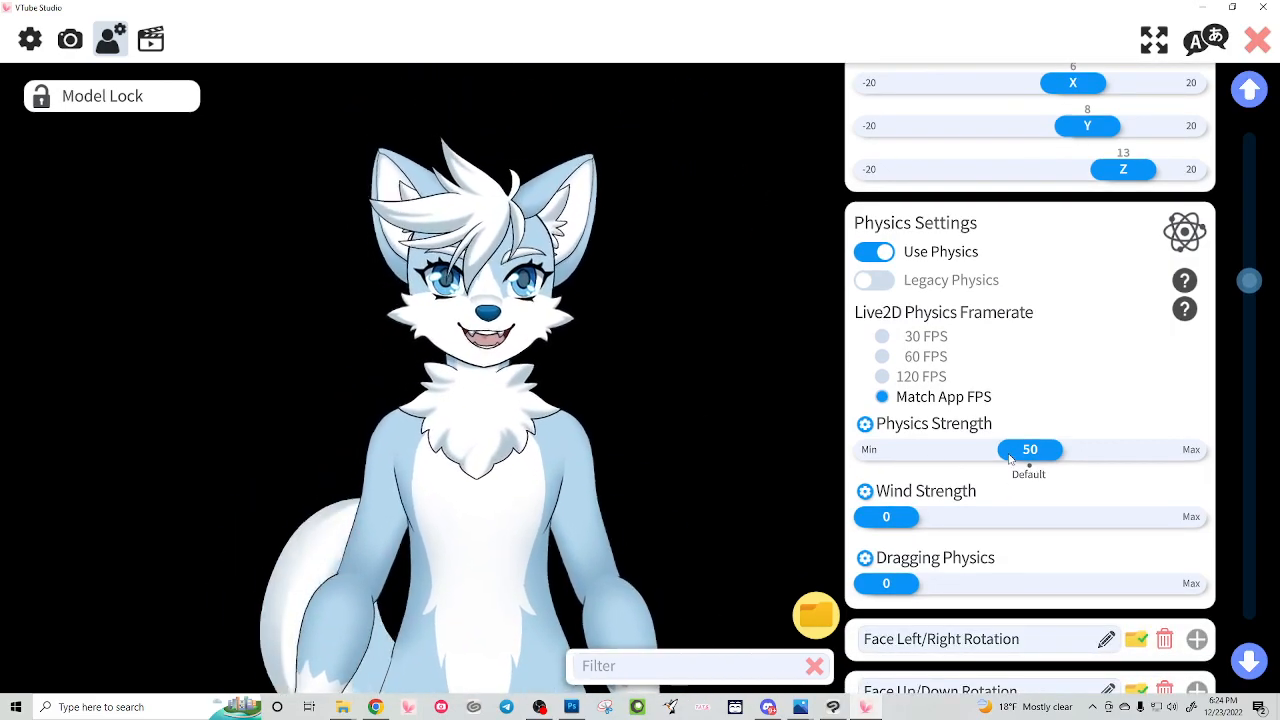
left_click_drag(1031, 452, 1165, 457)
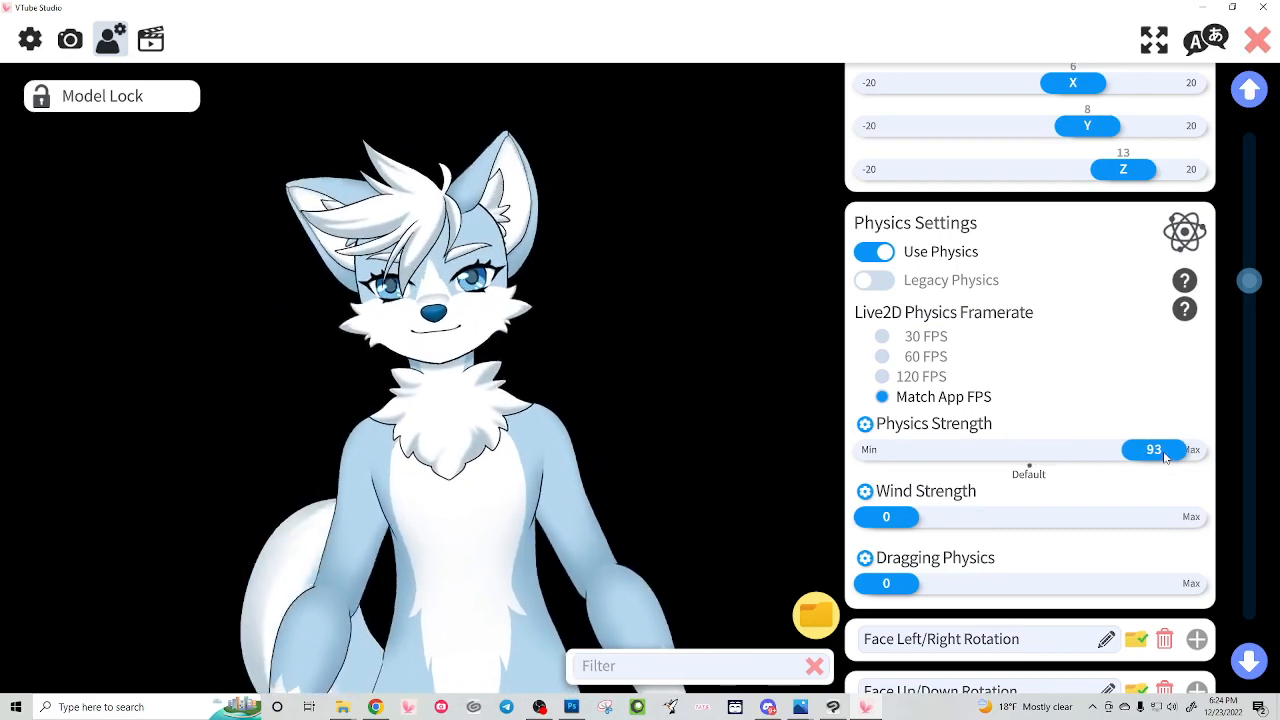
left_click_drag(1165, 457, 1095, 451)
Step: Try a Wind Strength of about 65 and return it to 0, leaving Dragging Physics at 0
left_click_drag(886, 517, 1088, 515)
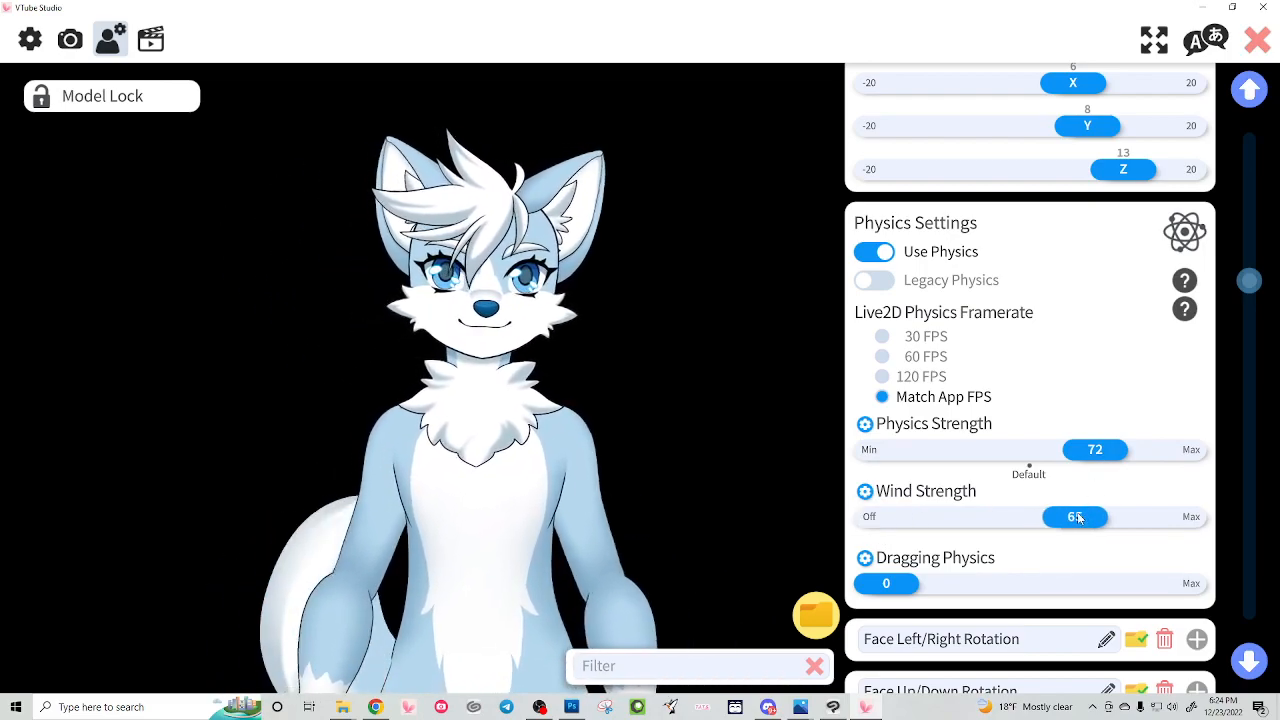
left_click_drag(1075, 517, 905, 516)
mouse_move(886, 583)
left_mouse_down()
mouse_move(1178, 578)
mouse_move(884, 579)
left_mouse_up()
Step: Collapse the Face Lean Rotation parameter and filter the parameter list to the Default Tracking folder
scroll(1126, 540, "down", 4)
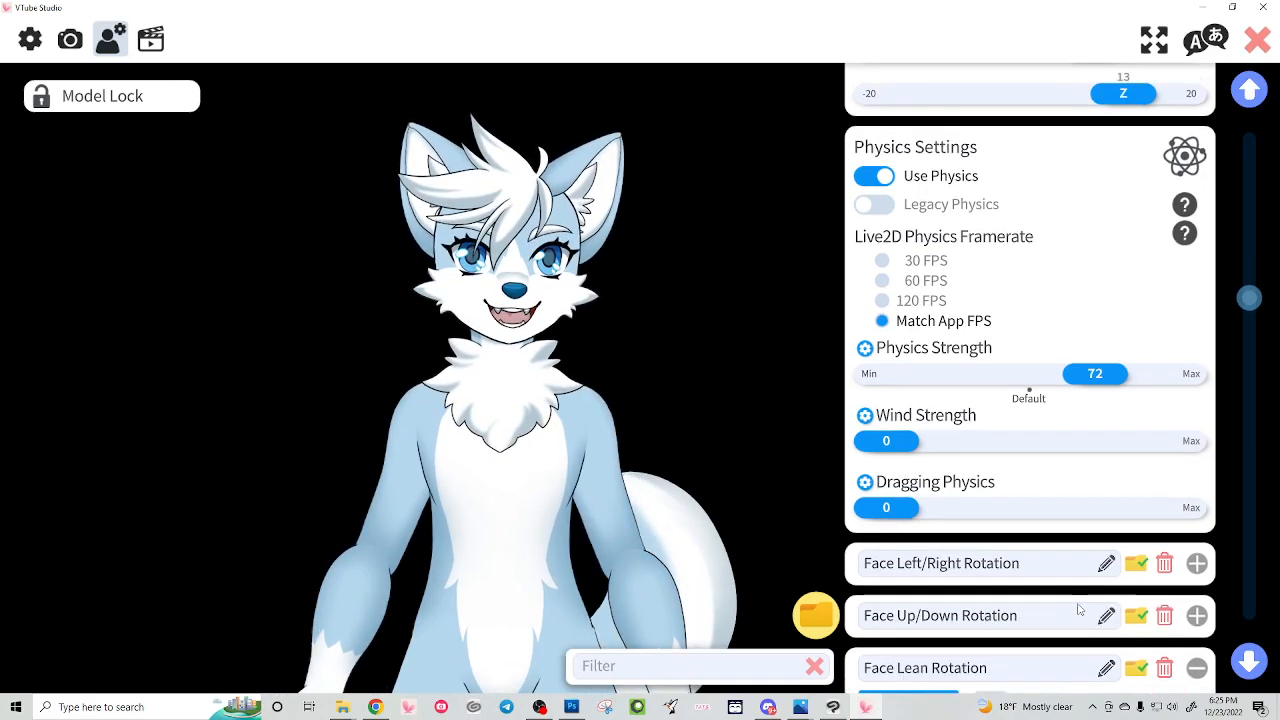
left_click(1196, 478)
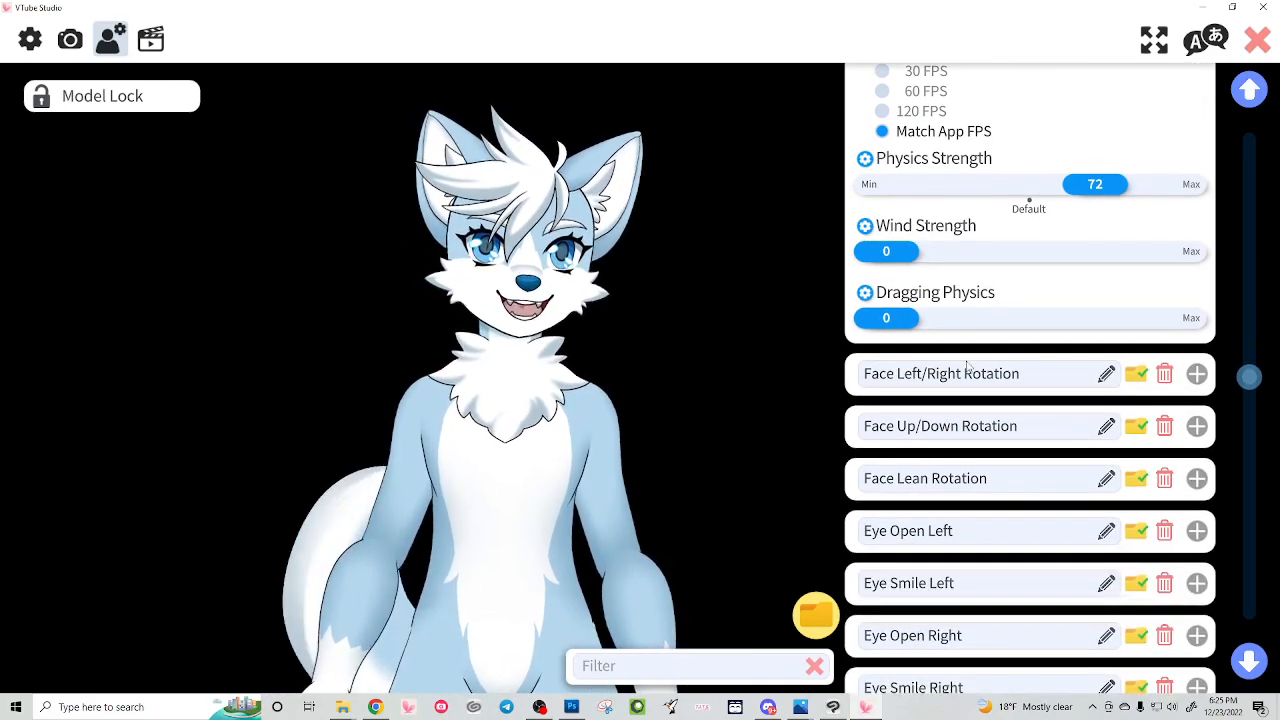
left_click(816, 614)
left_click(478, 279)
left_click(843, 489)
mouse_move(687, 616)
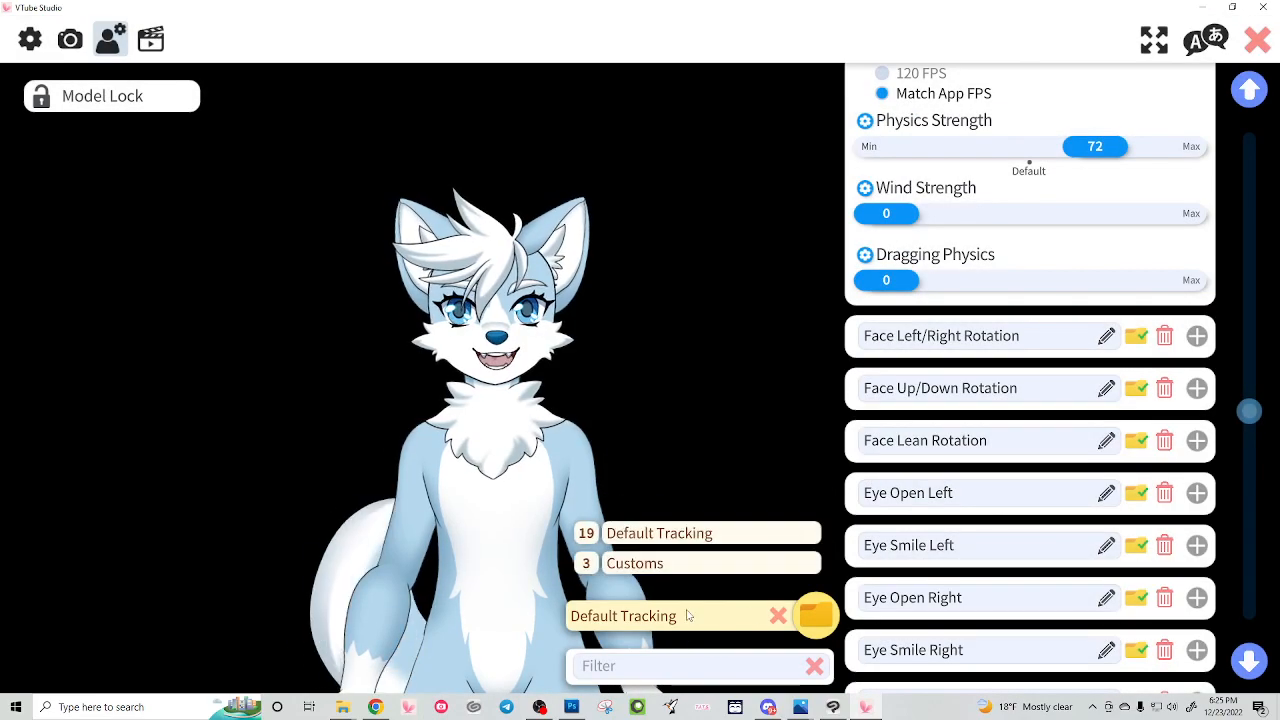
Step: Look through the Default Tracking parameters and expand the Eye Open Left settings
scroll(955, 212, "down", 3)
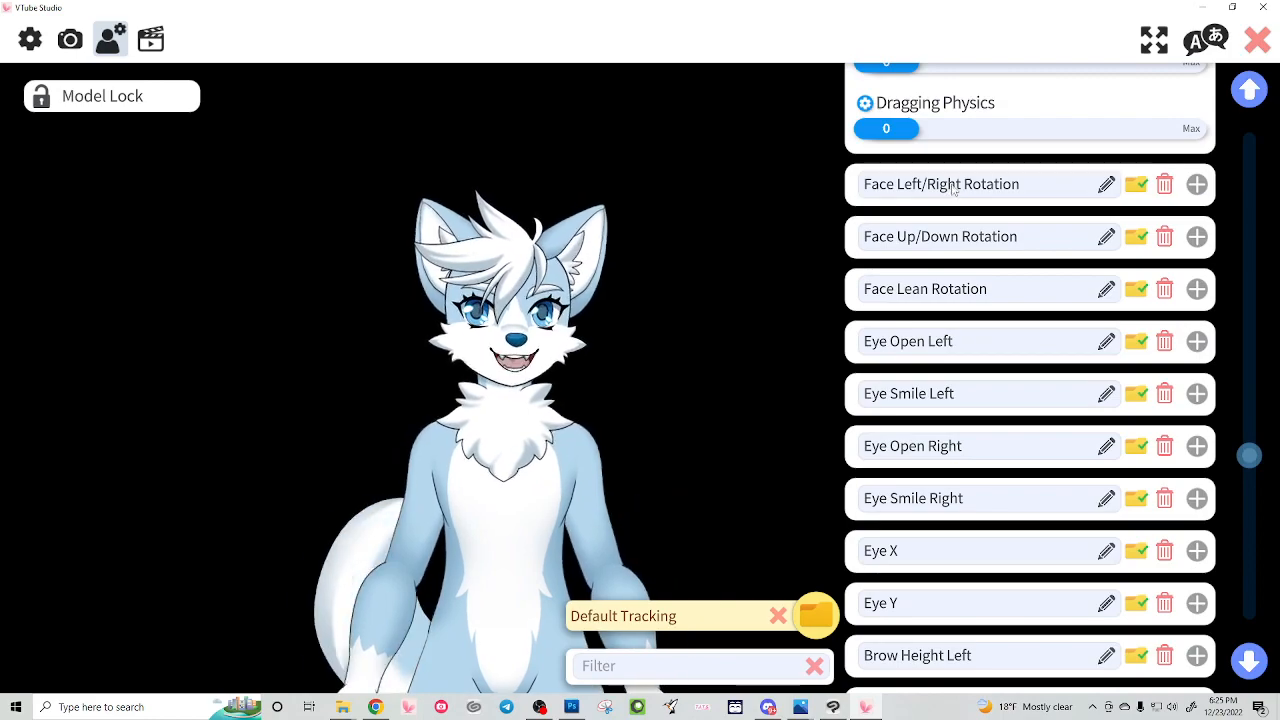
scroll(958, 250, "down", 2)
scroll(966, 279, "down", 1)
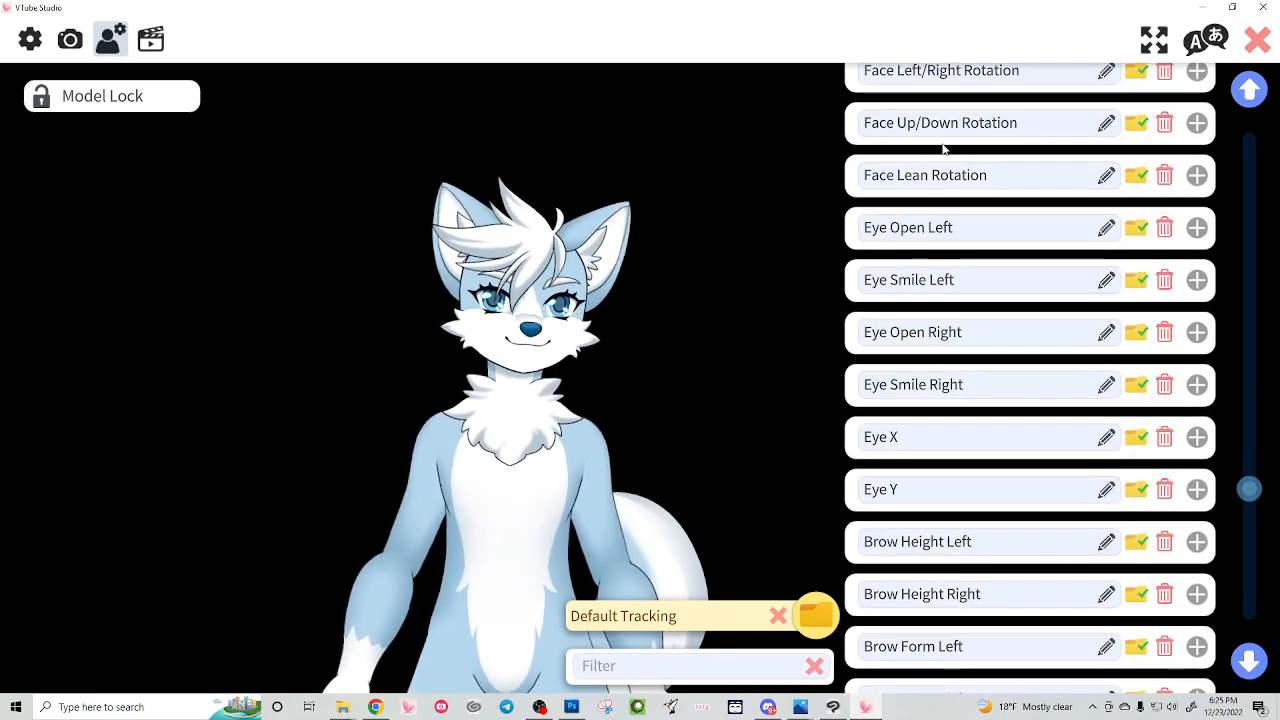
scroll(990, 278, "down", 4)
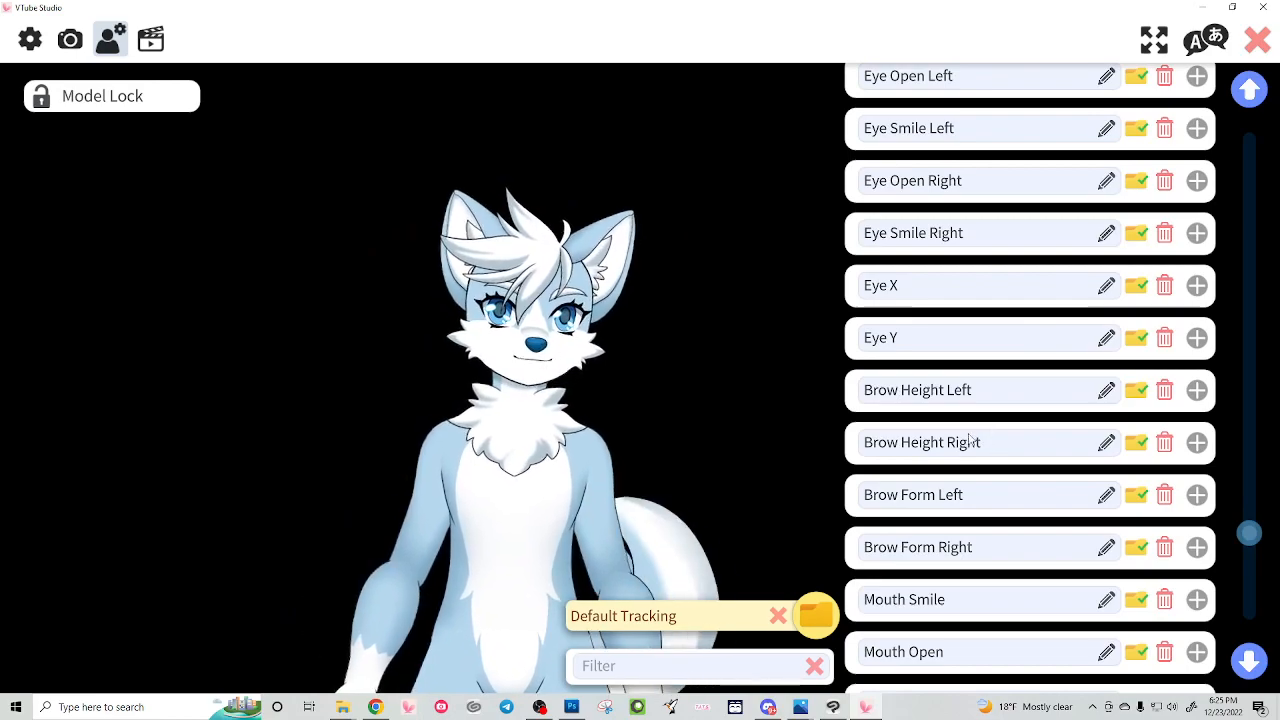
scroll(1014, 411, "up", 10)
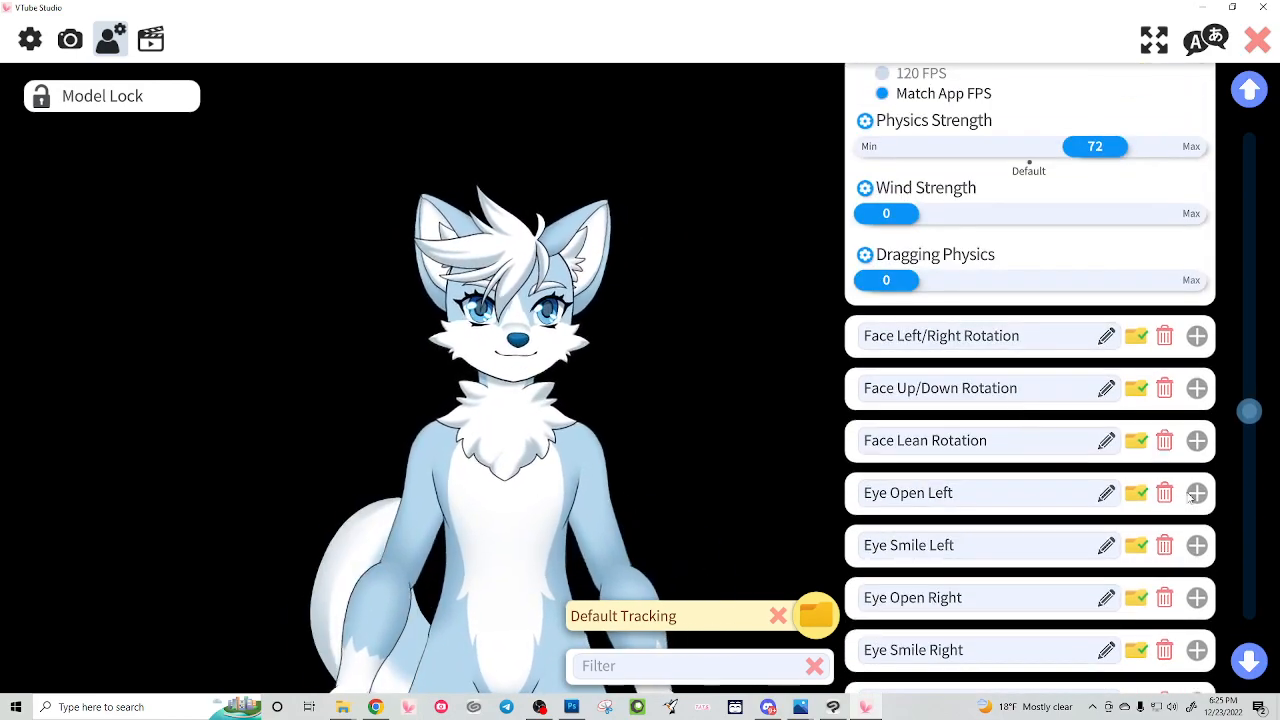
left_click(1197, 493)
scroll(940, 440, "down", 4)
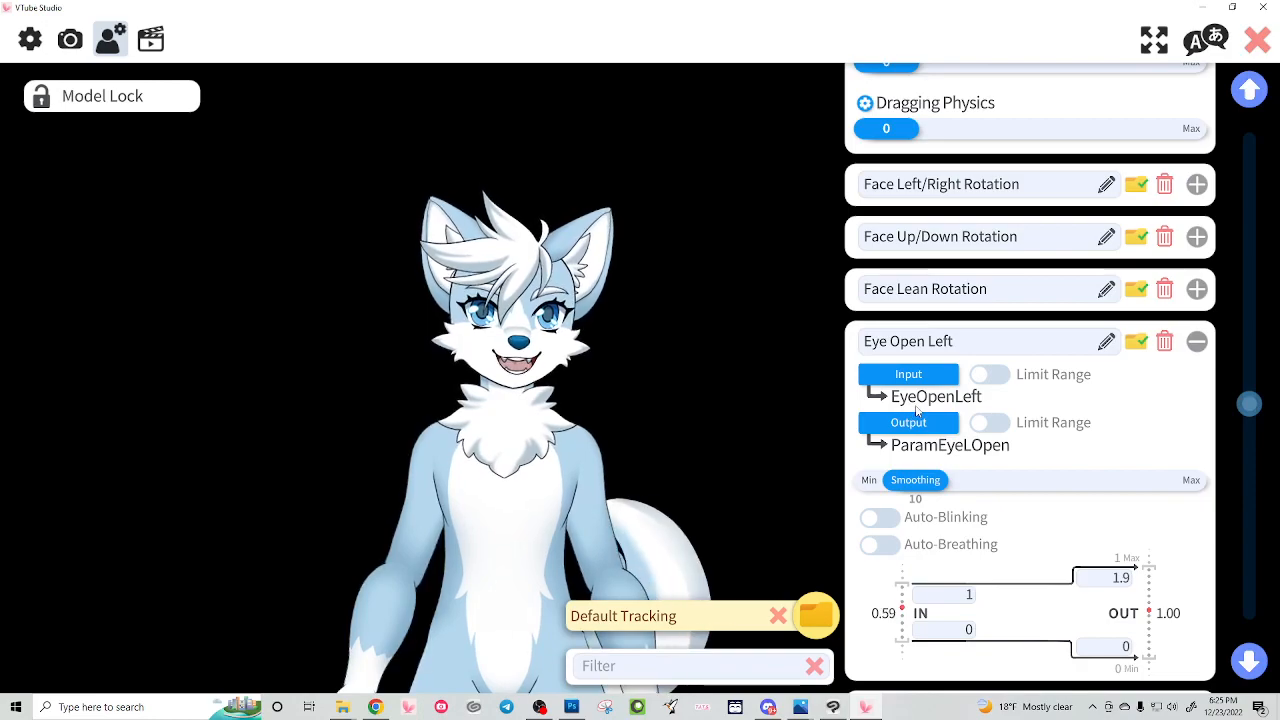
Step: Check the webcam tracking preview, then return to the model settings and disable Auto-Blinking for Eye Open Left
left_click(70, 39)
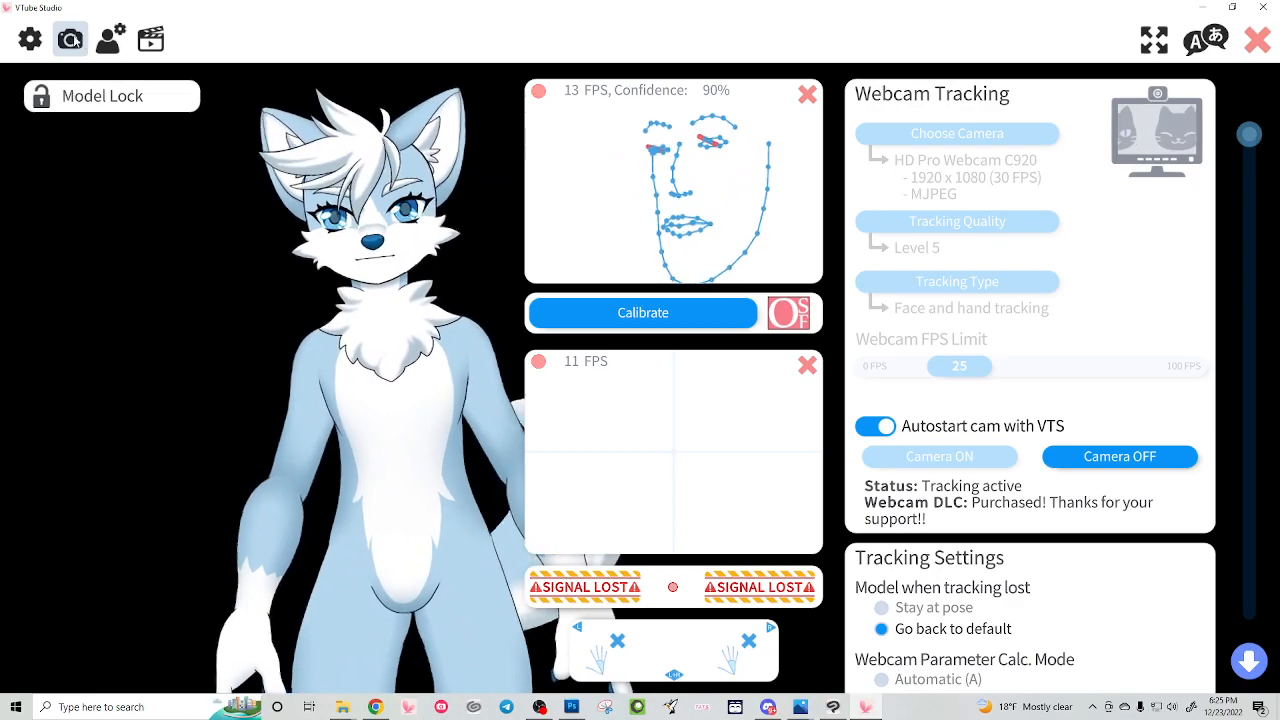
left_click(110, 38)
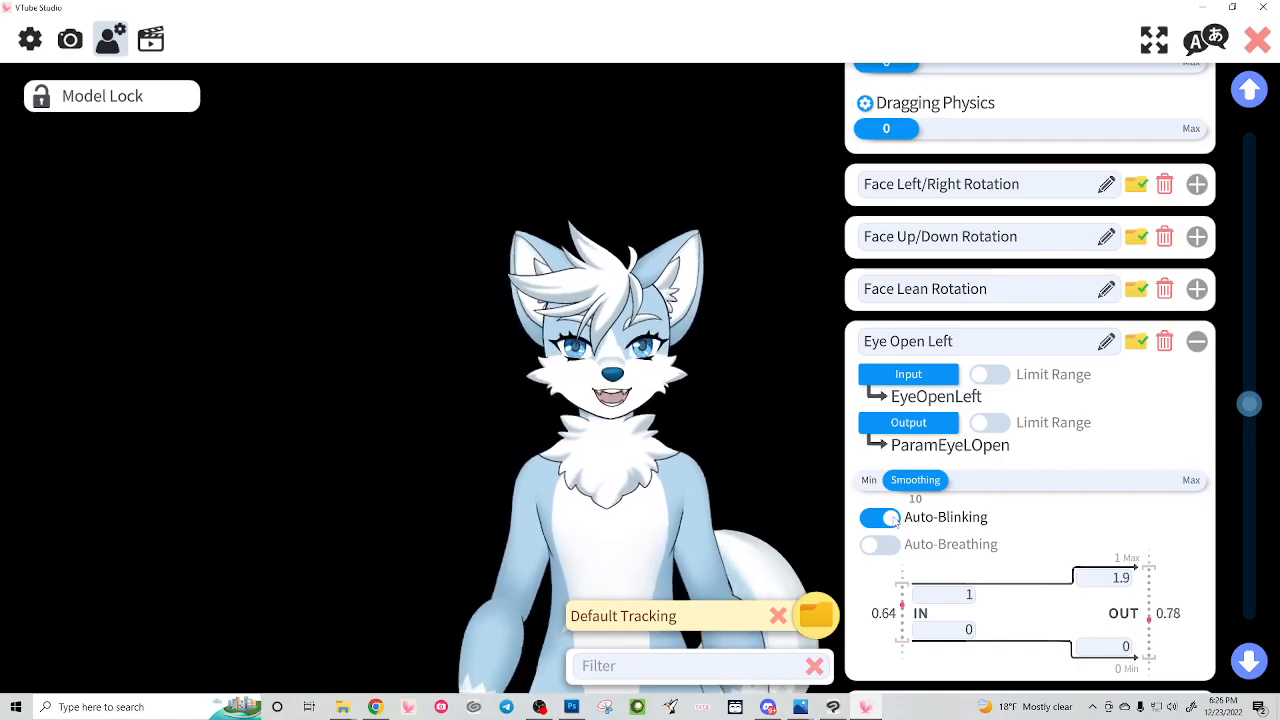
left_click(890, 519)
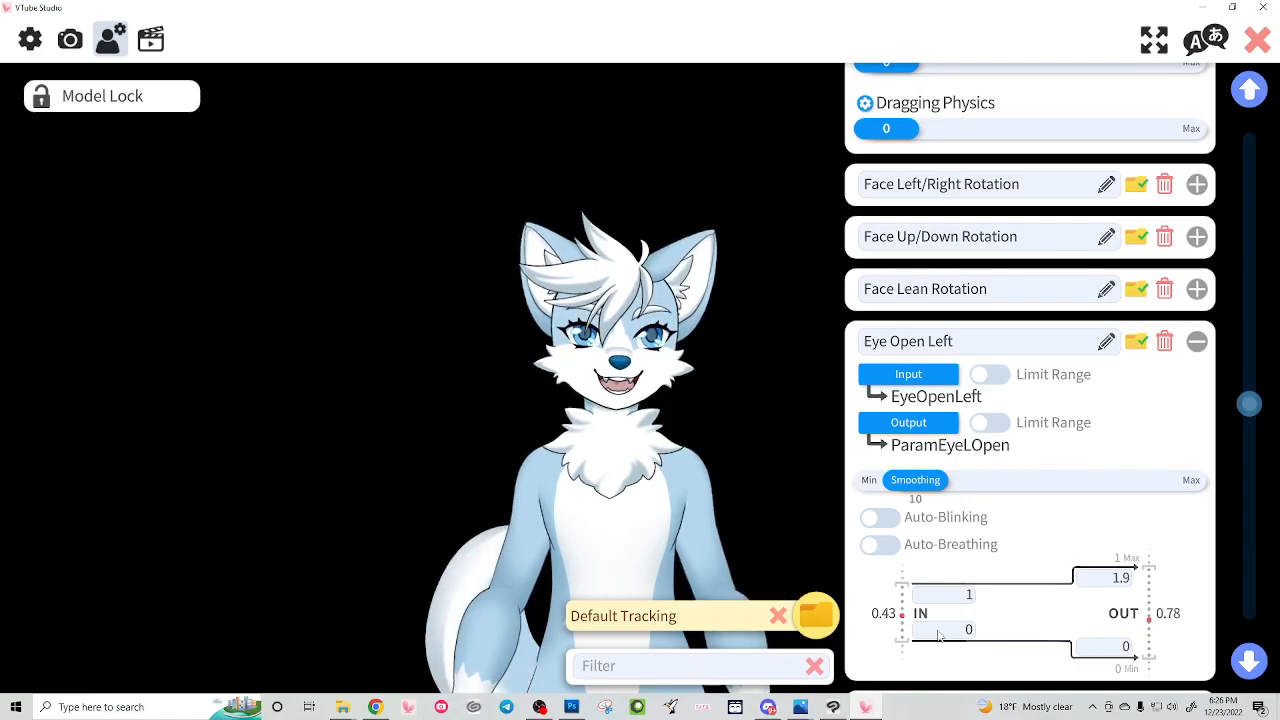
Step: Re-enter 1 as the input maximum of Eye Open Left and collapse the parameter
left_click(957, 597)
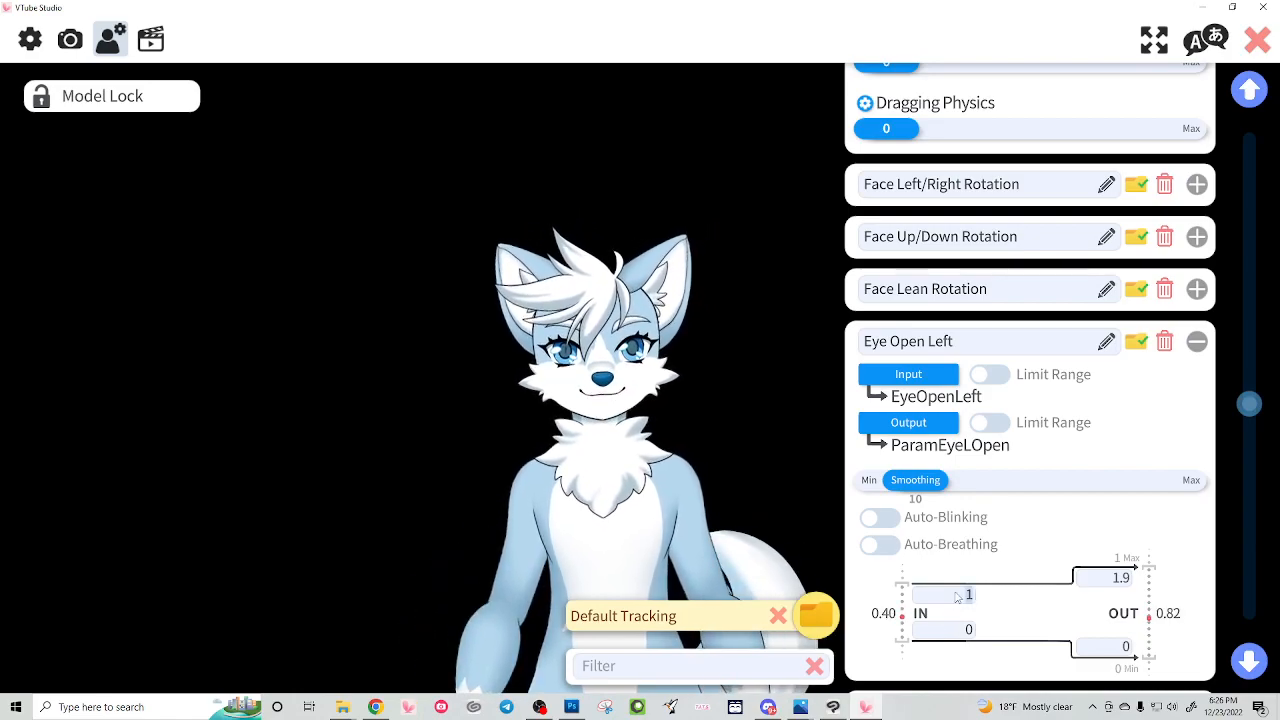
key("Return")
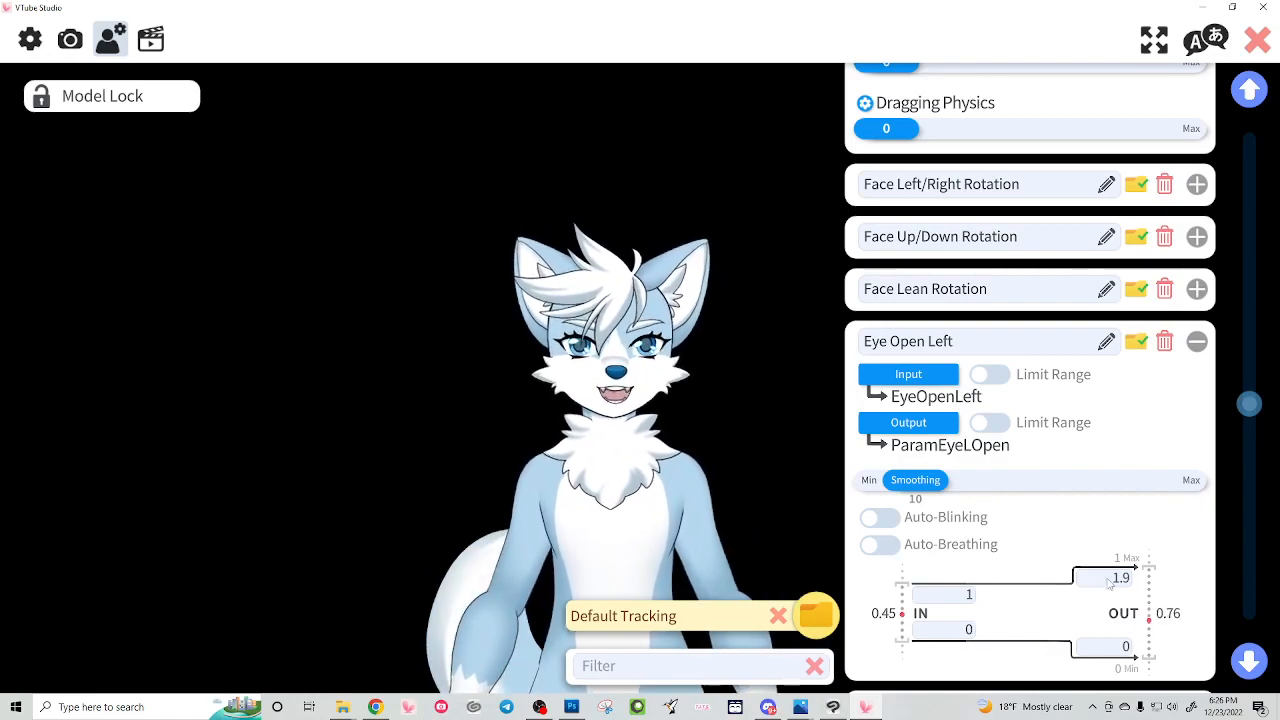
type("1")
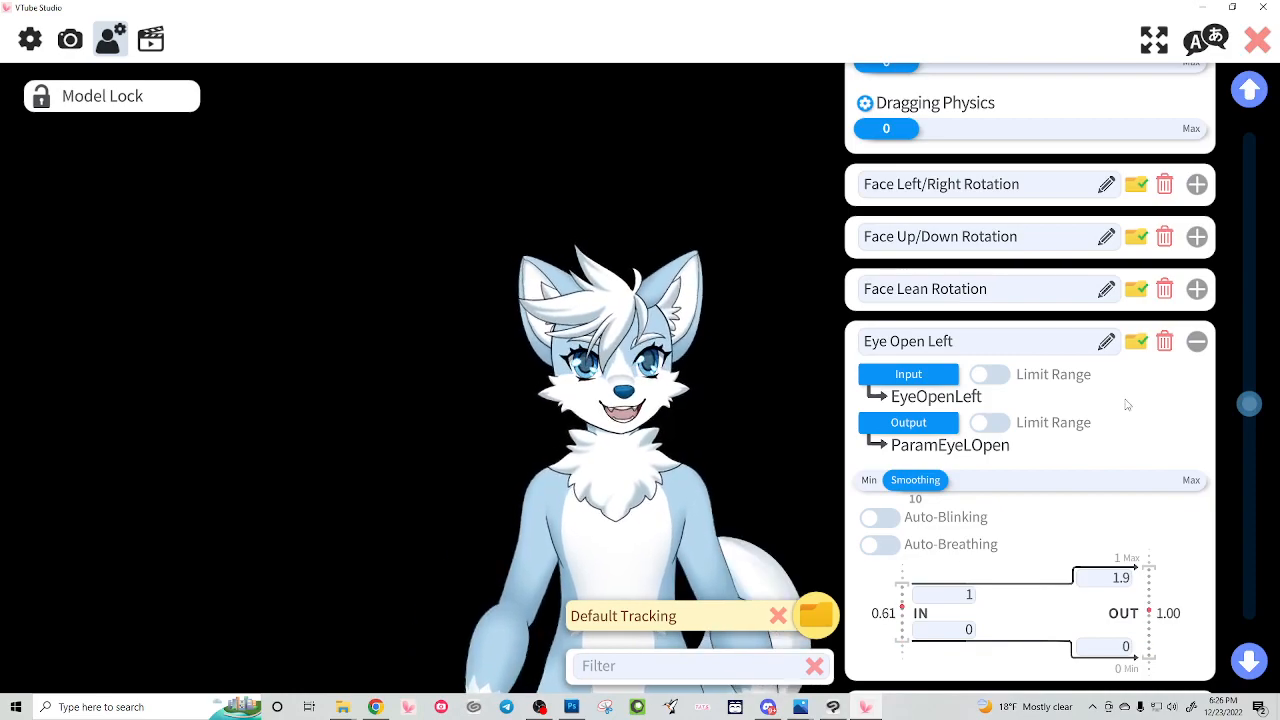
left_click(1197, 342)
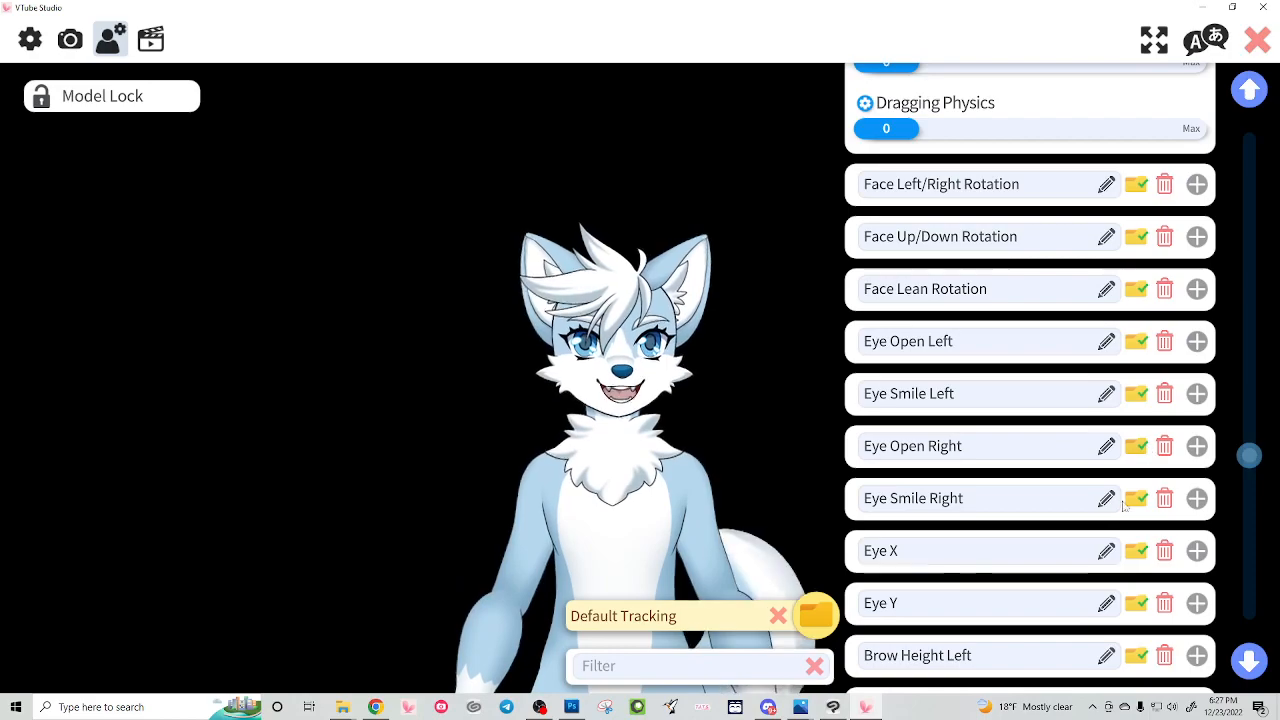
Step: Reposition the model further to the left in the scene, away from the parameter list
scroll(1047, 541, "down", 8)
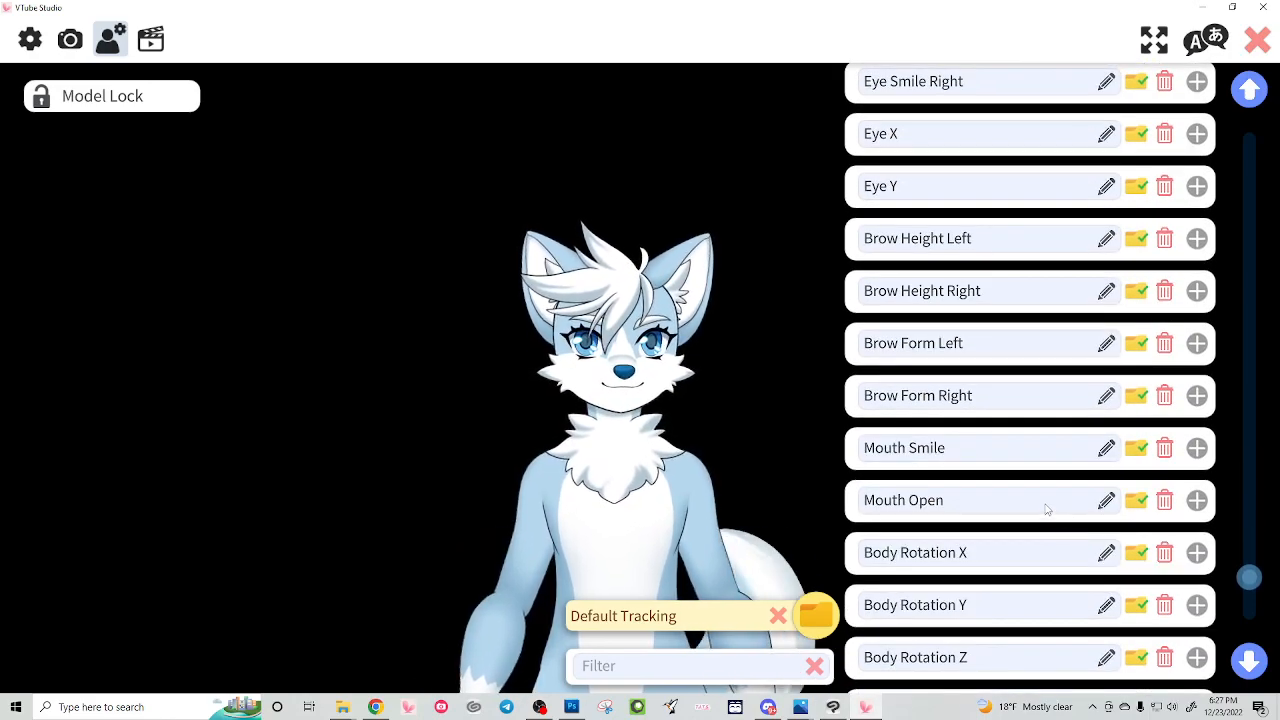
scroll(1047, 510, "down", 3)
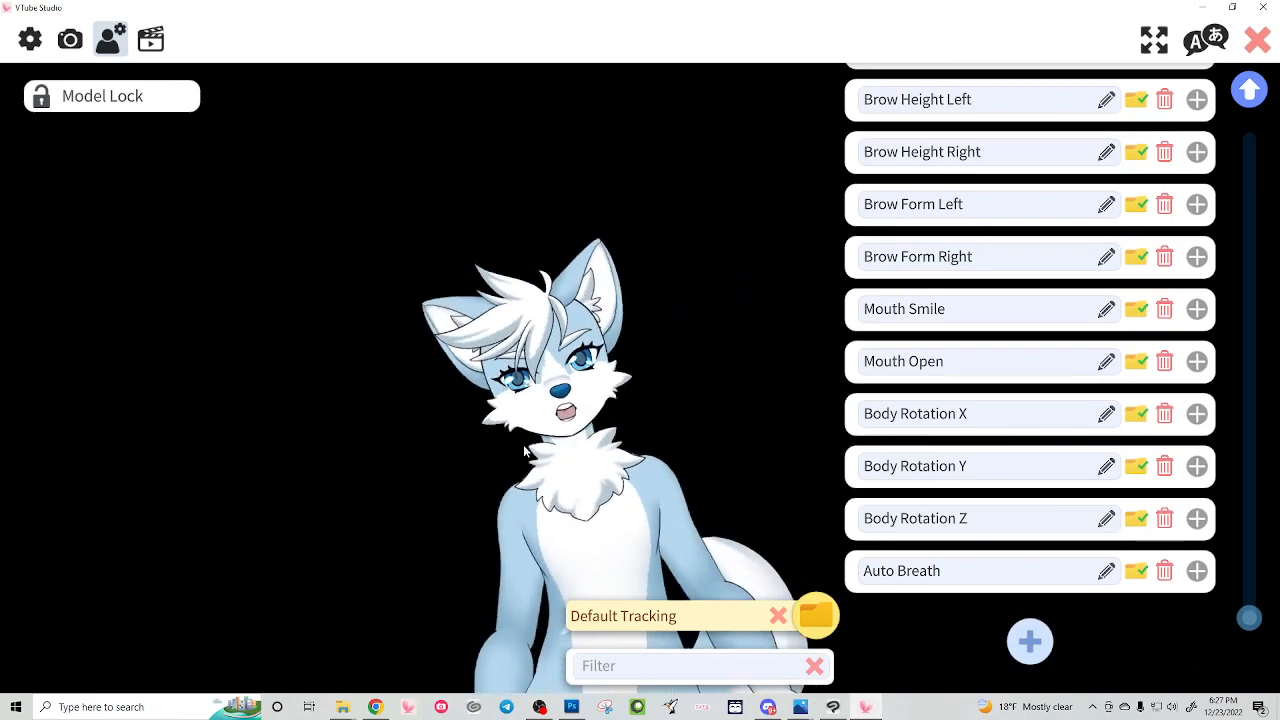
left_click_drag(629, 484, 498, 476)
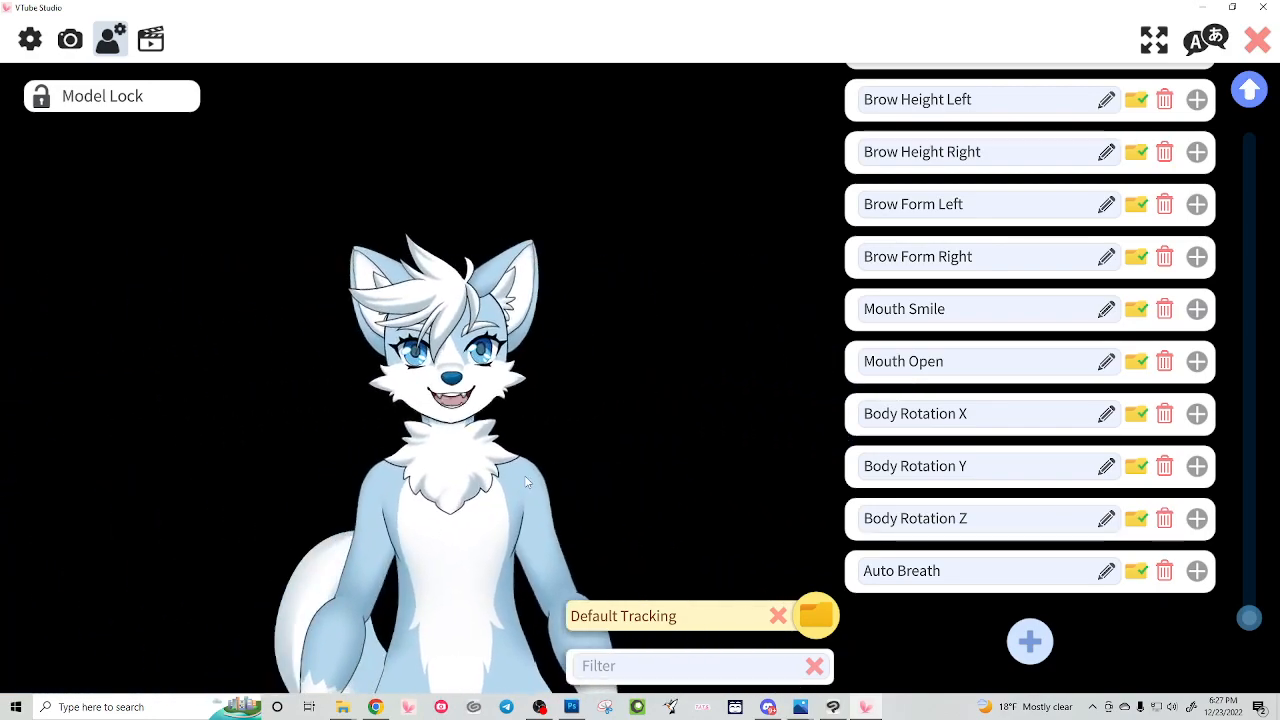
Step: Try an output range of -5 to 5 for Body Rotation Z and restore it to -10 to 10
left_click(1197, 518)
scroll(995, 571, "down", 2)
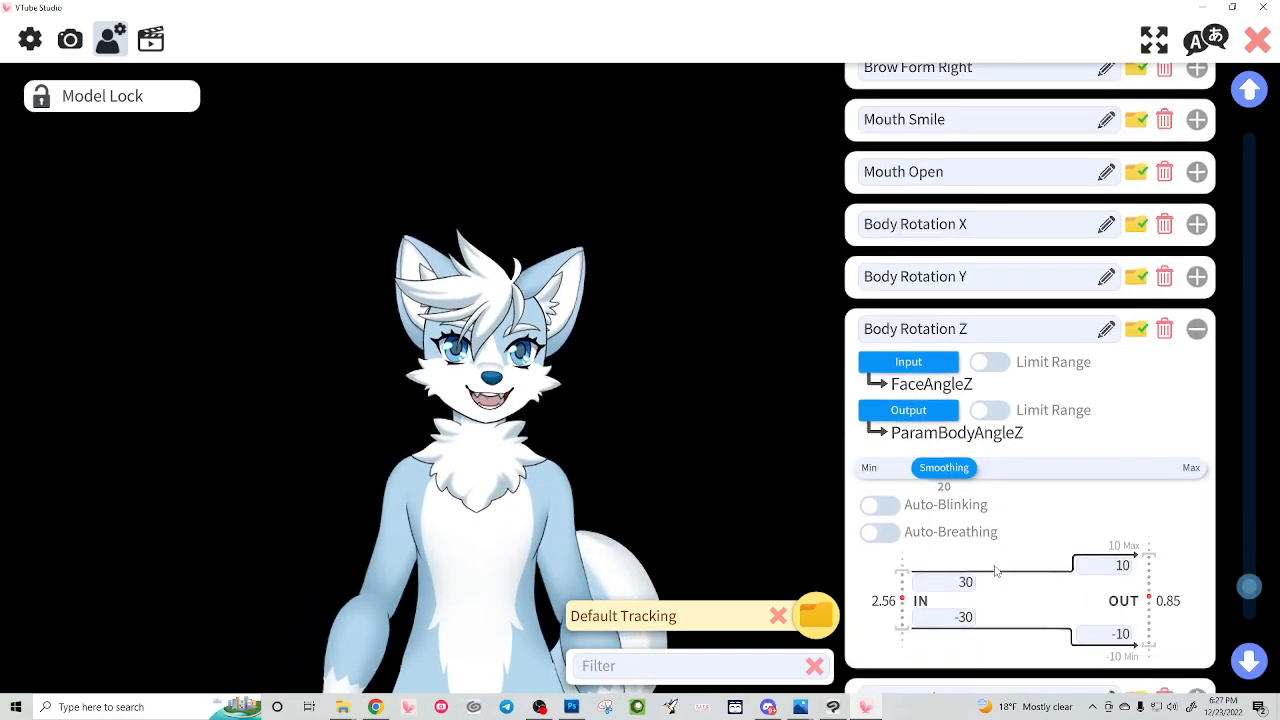
scroll(995, 571, "down", 1)
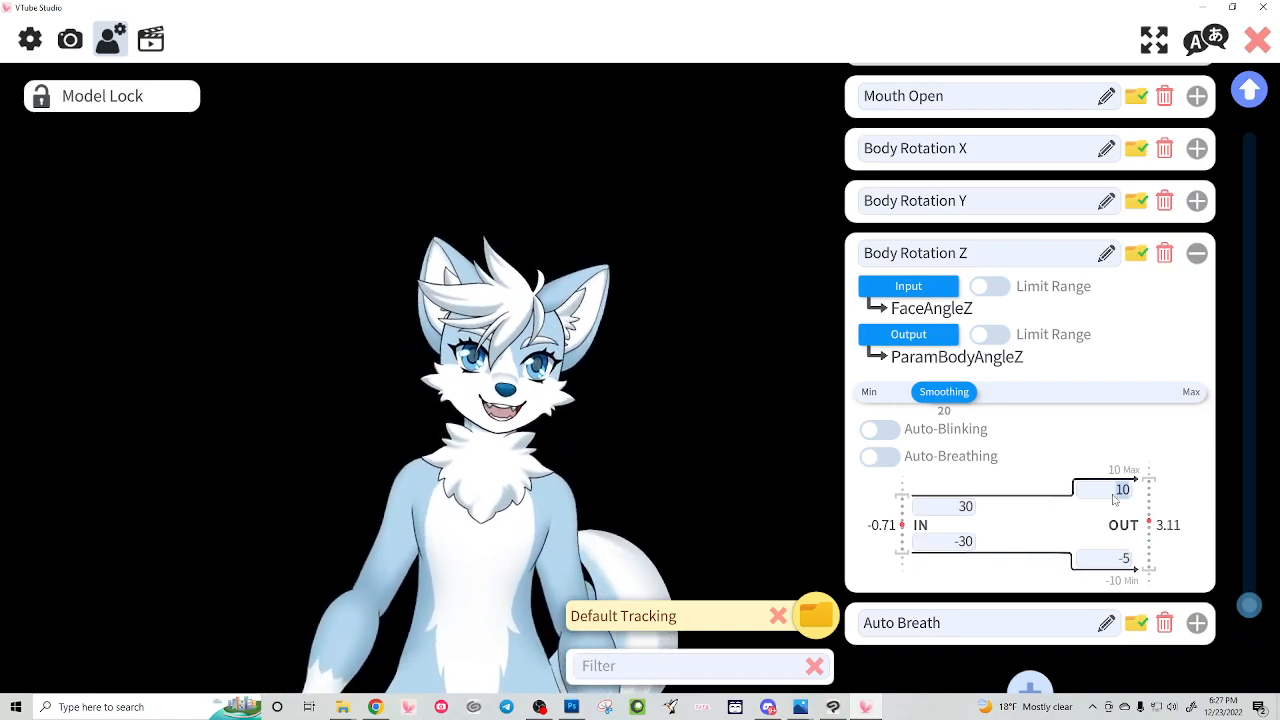
type("5")
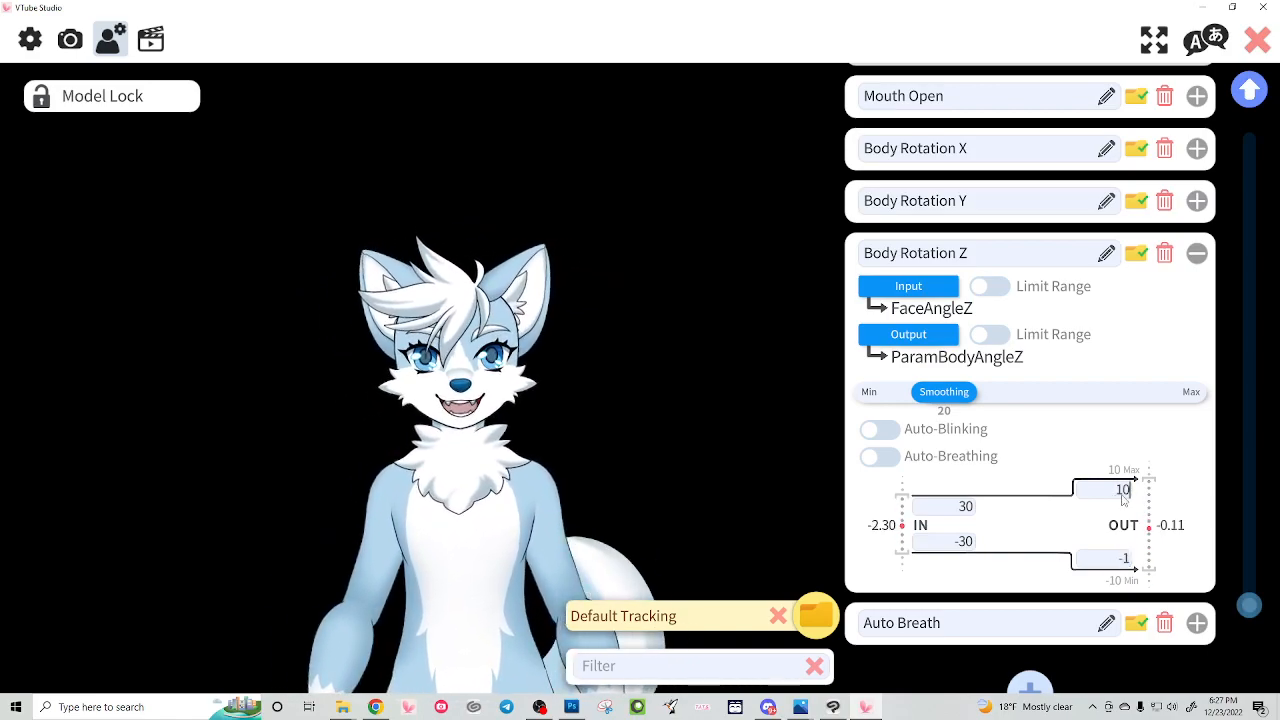
left_click(1117, 558)
type("0")
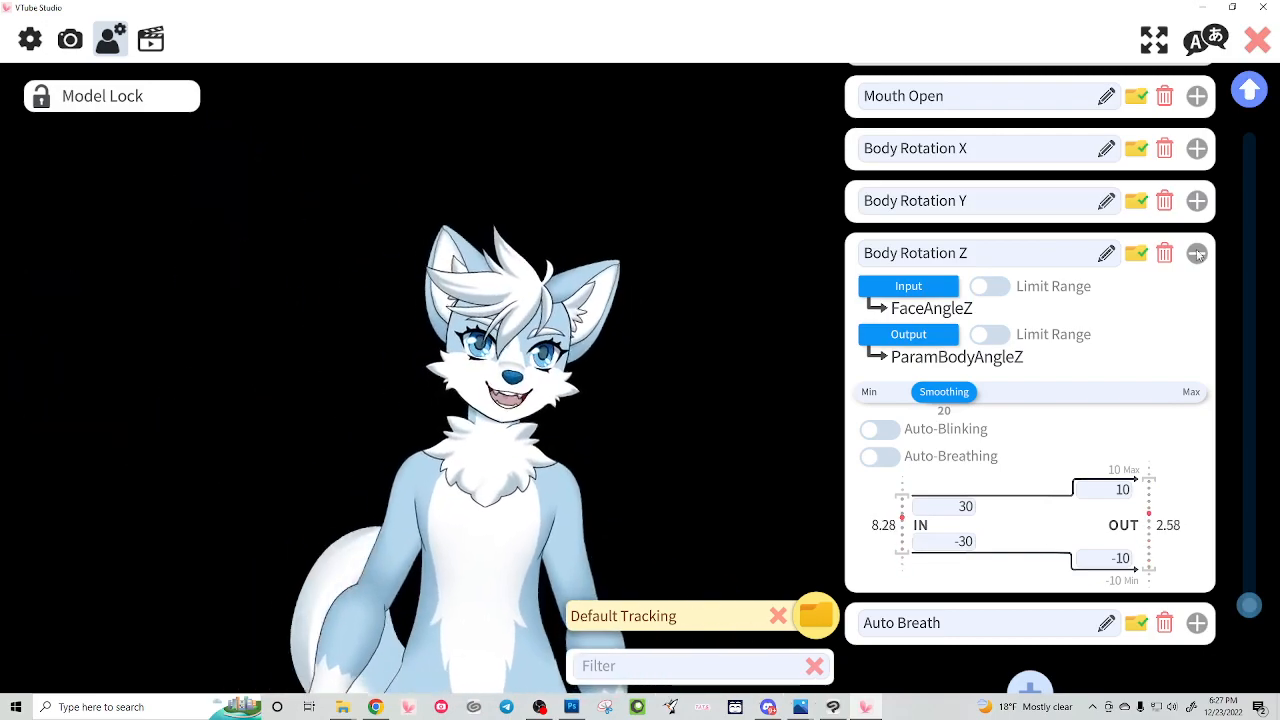
left_click(1197, 254)
Step: Filter the parameter list to the Customs folder and expand the BrowY_EyeformSurprise parameter
left_click(650, 616)
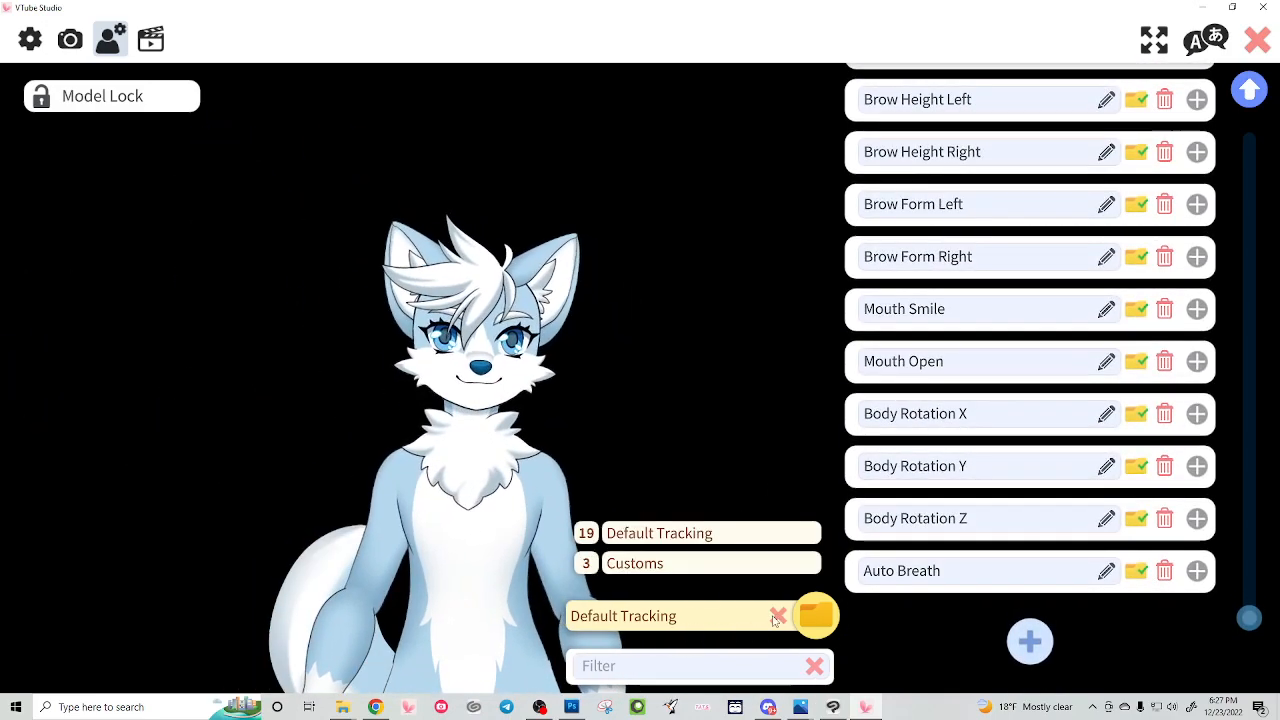
left_click(640, 563)
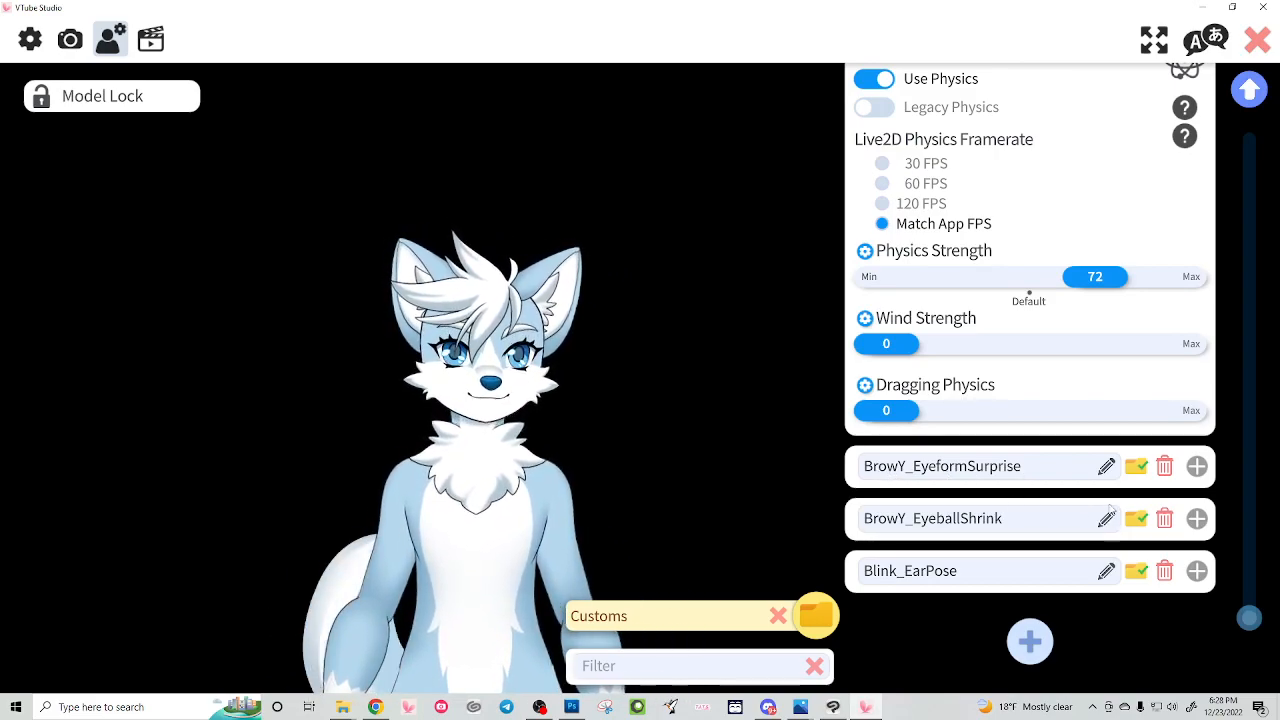
left_click(980, 478)
Step: Enlarge the model and move it down for a close-up of its face, then collapse BrowY_EyeformSurprise
scroll(542, 190, "up", 5)
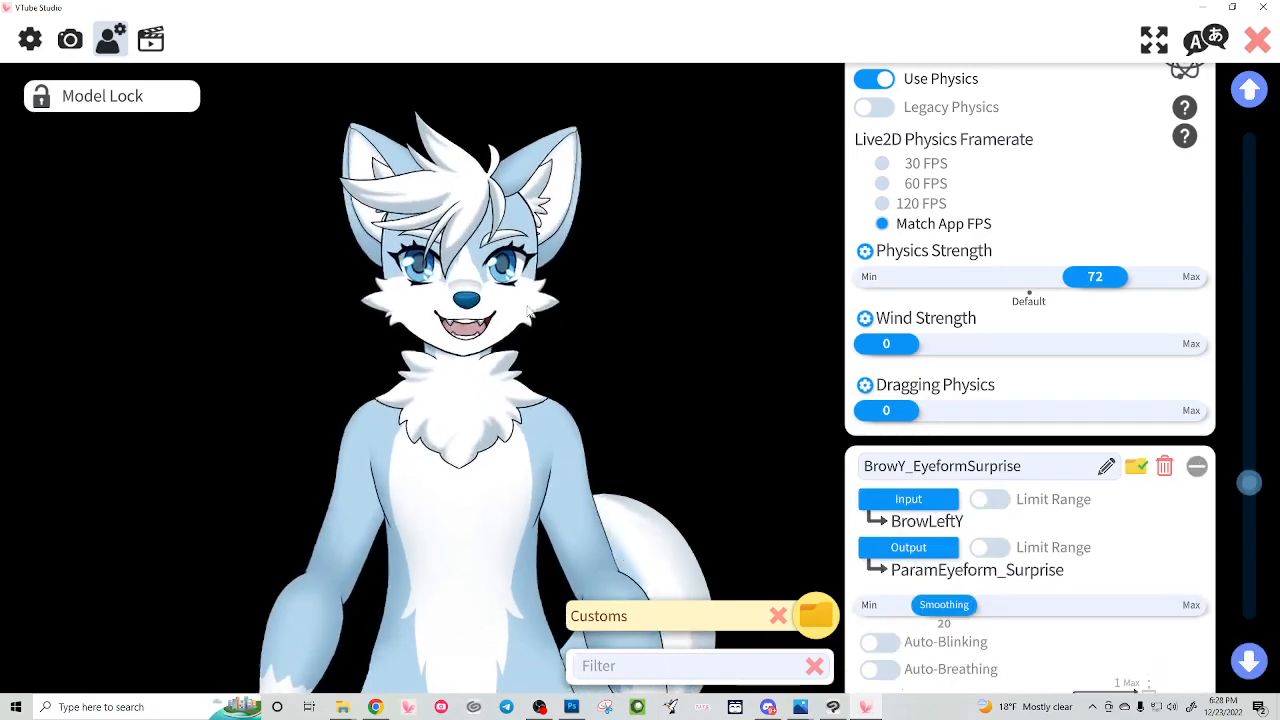
left_click_drag(542, 170, 562, 418)
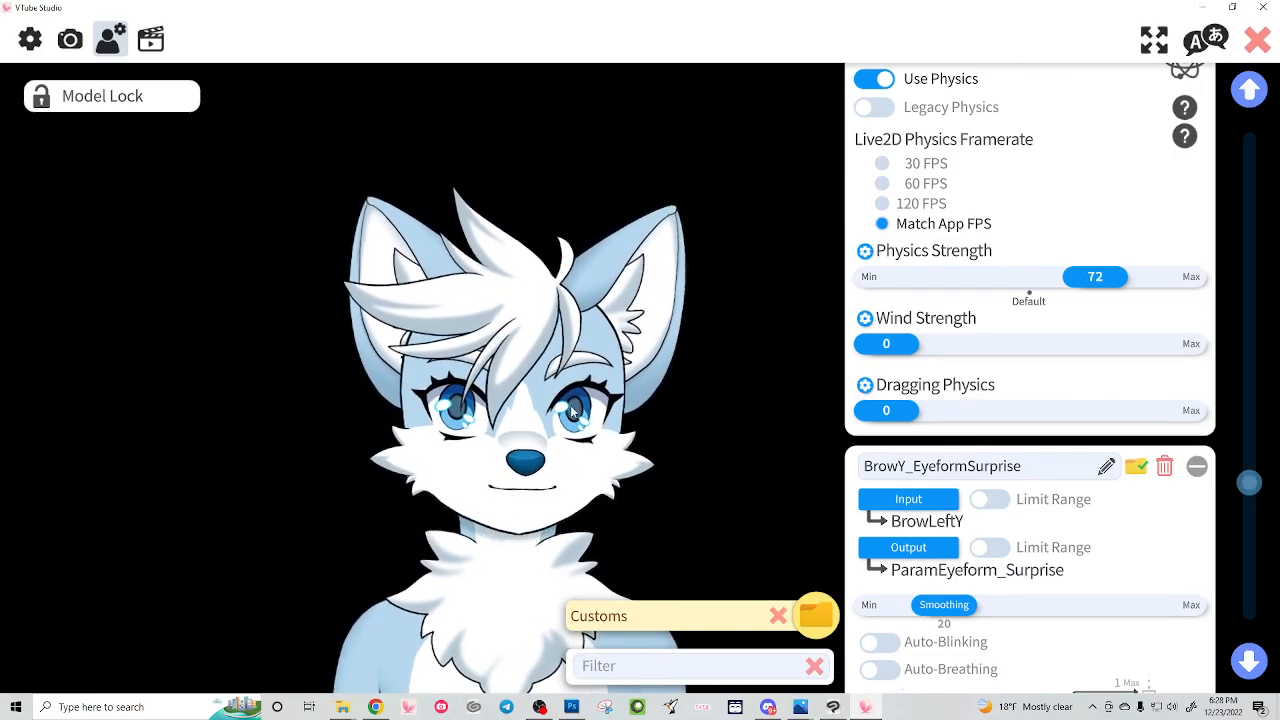
left_click(1197, 467)
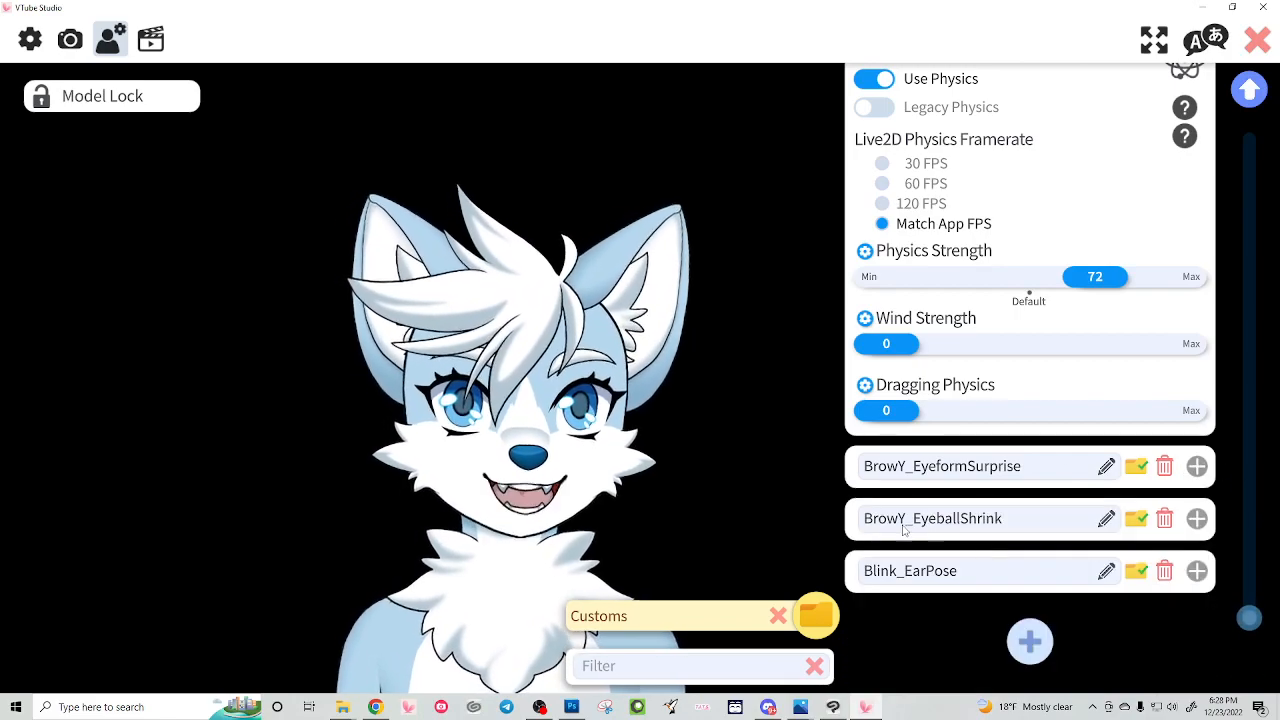
Step: Examine the input, output and range settings of the BrowY_EyeballShrink parameter
left_click(1197, 518)
scroll(980, 535, "down", 3)
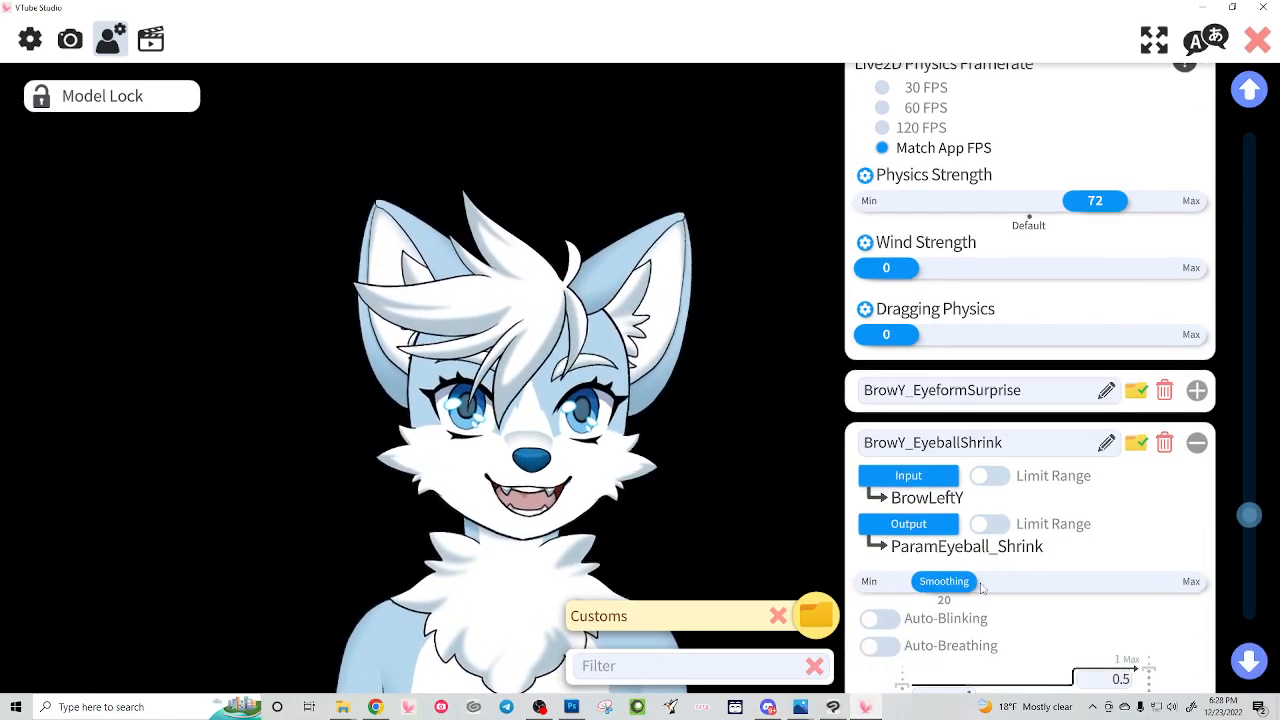
scroll(1007, 549, "down", 3)
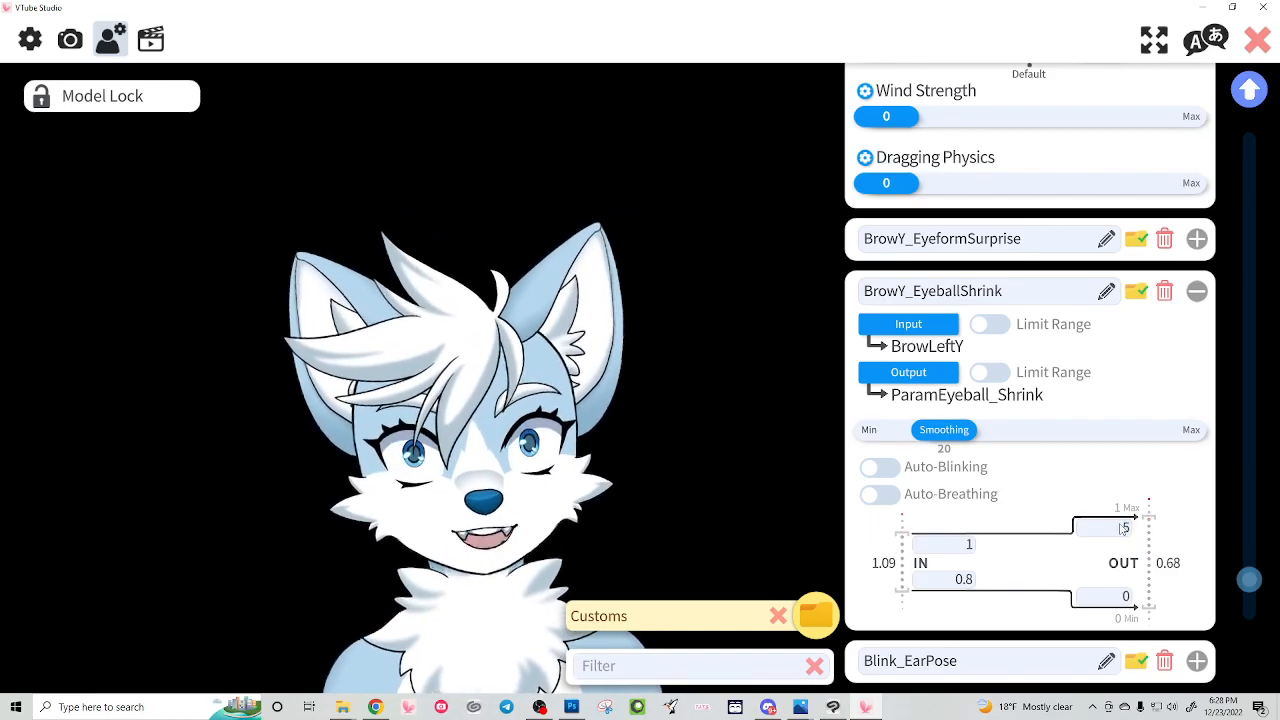
left_click(1197, 291)
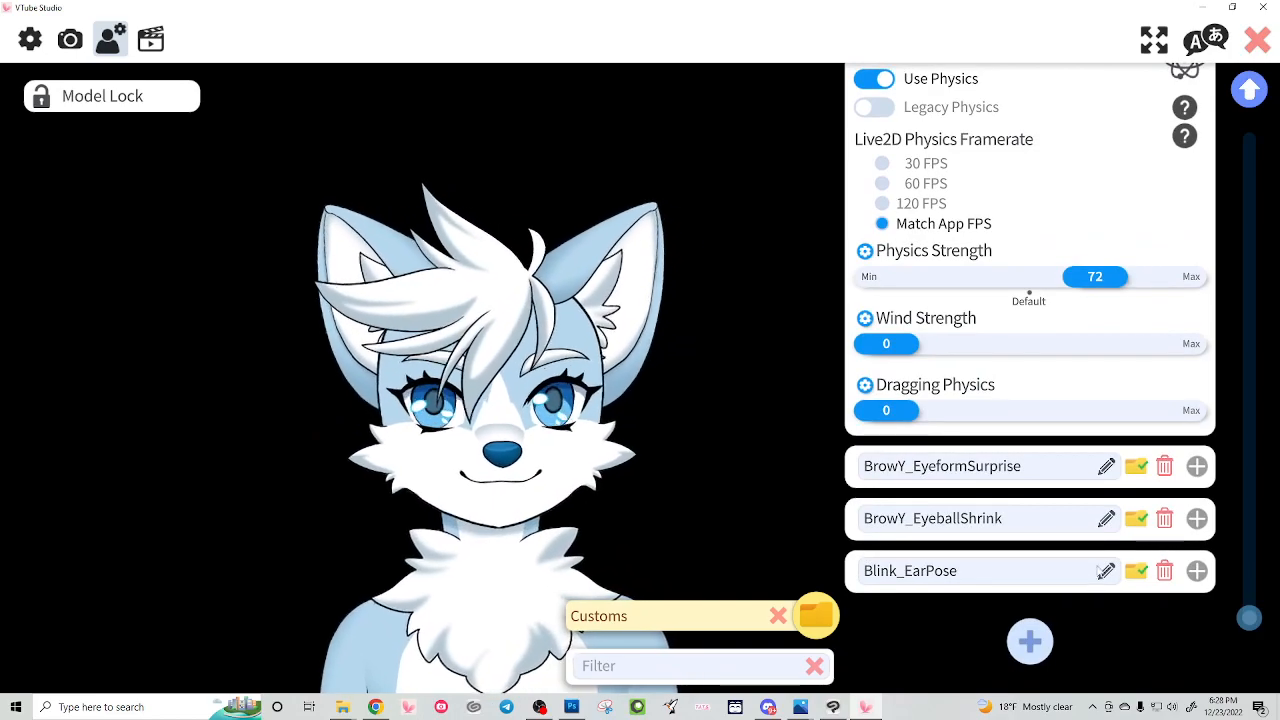
Step: Expand the Blink_EarPose parameter to examine its input, output and range settings, moving the model slightly closer to them
left_click(1197, 570)
scroll(1148, 590, "down", 3)
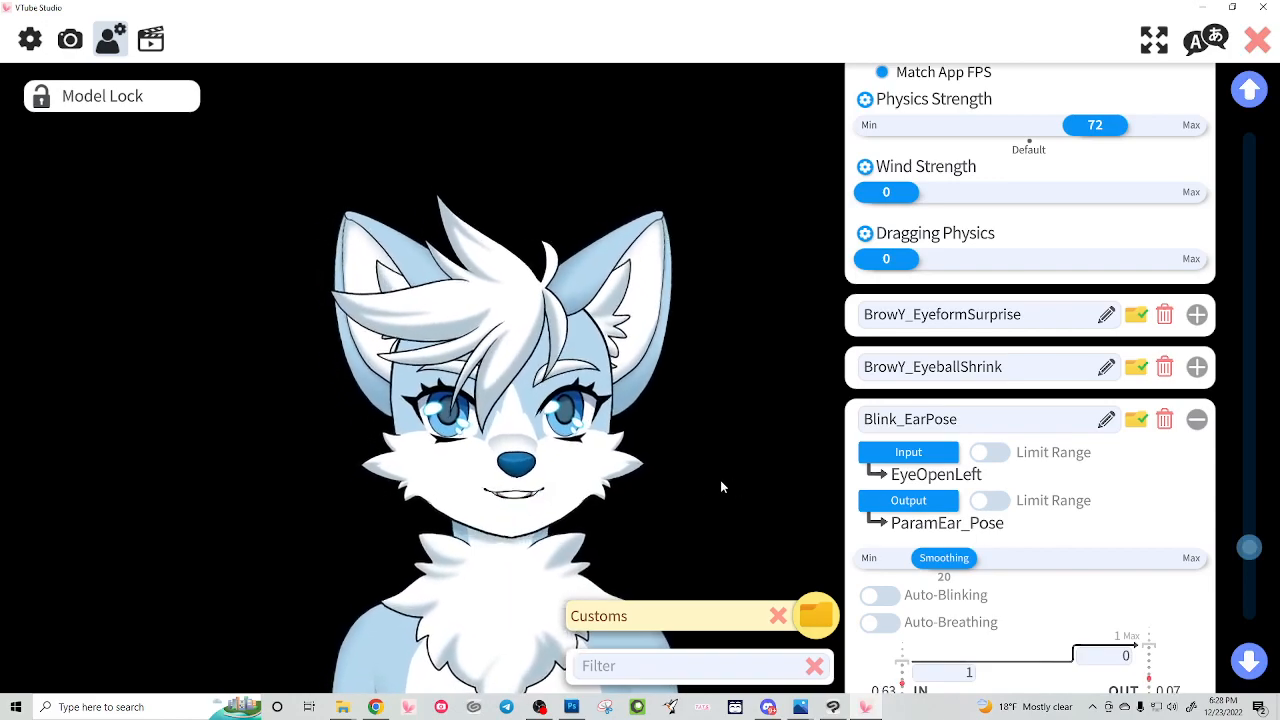
left_click_drag(624, 437, 709, 406)
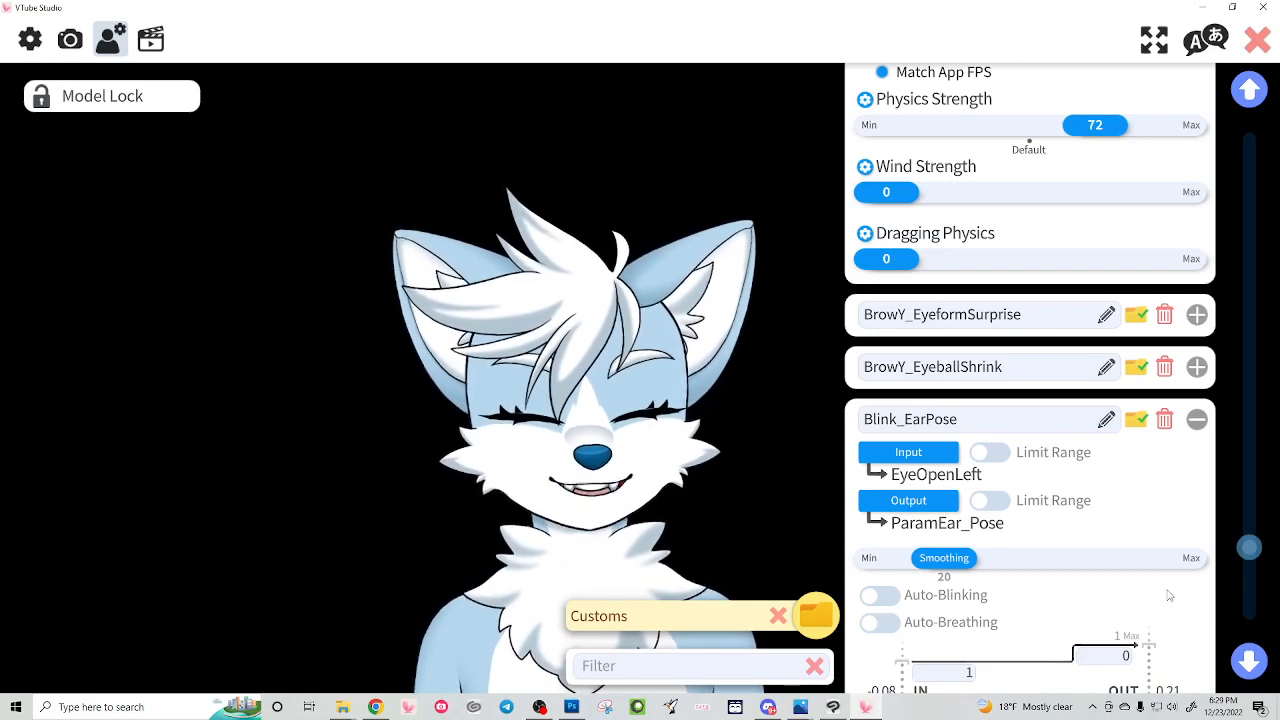
scroll(1168, 591, "down", 3)
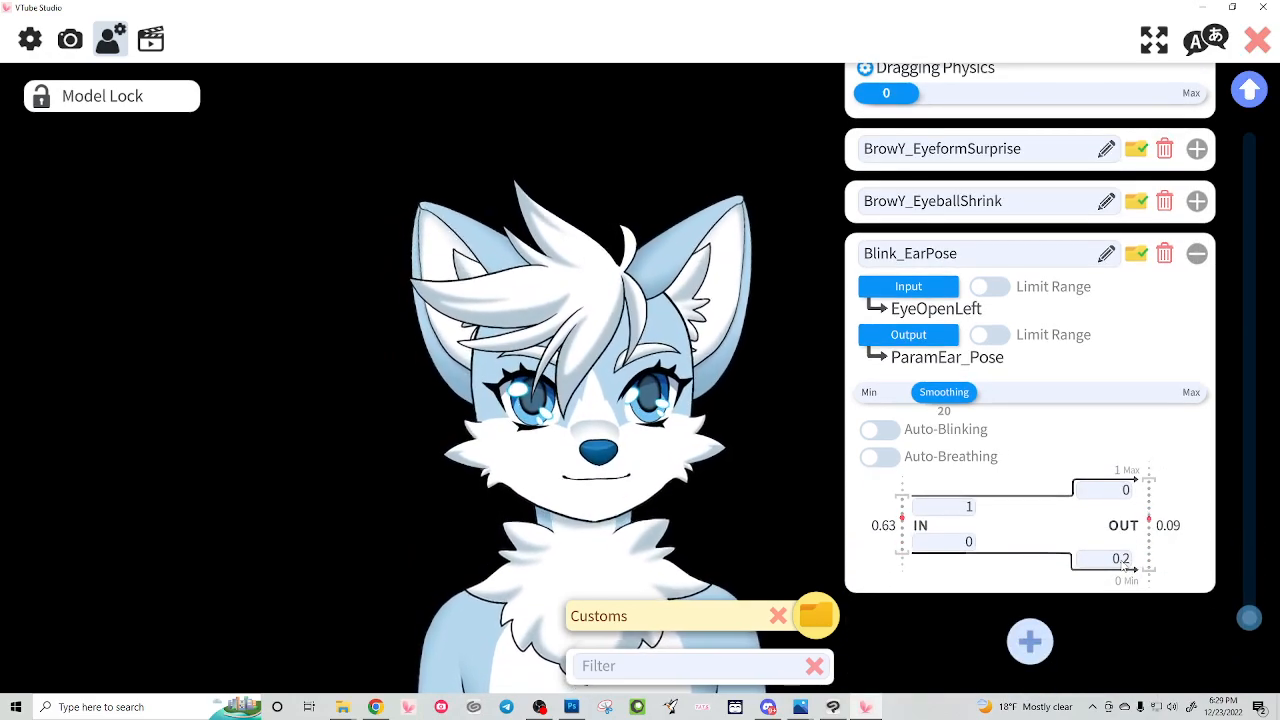
Step: Try a lower output value of 1 for Blink_EarPose, restore it to .2 and collapse the parameter
left_click(1120, 563)
type("1")
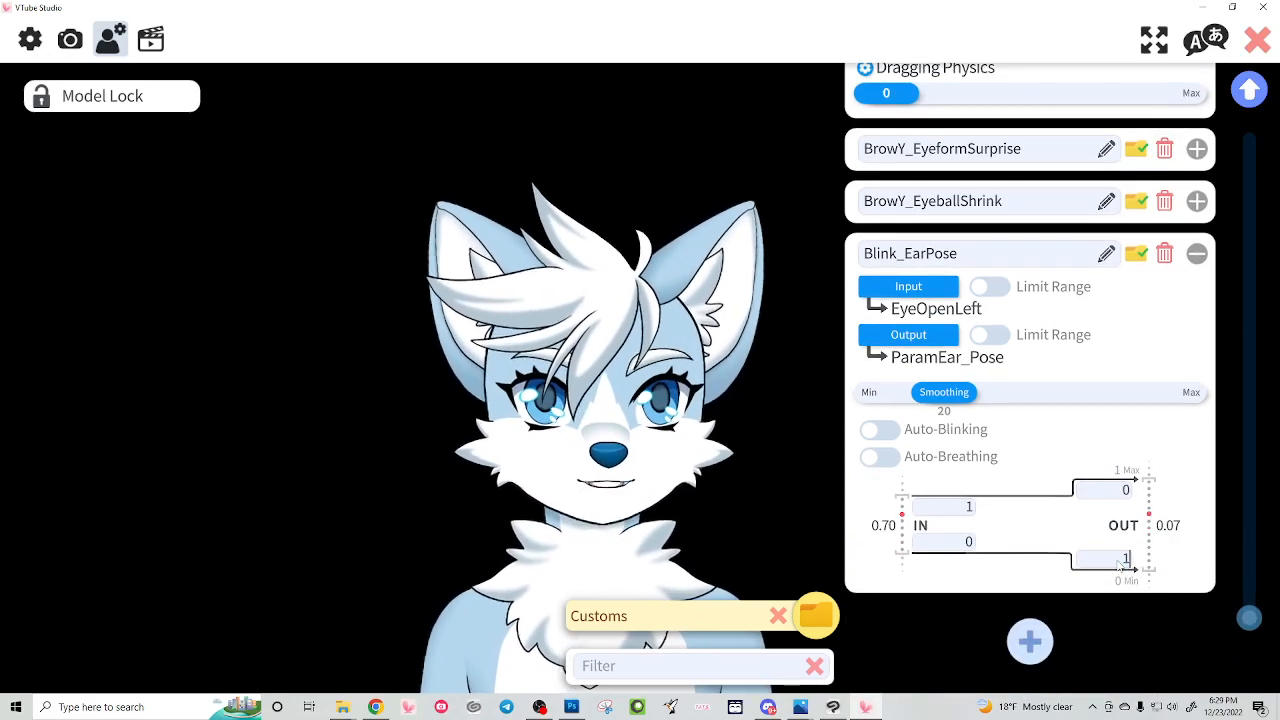
left_click(798, 533)
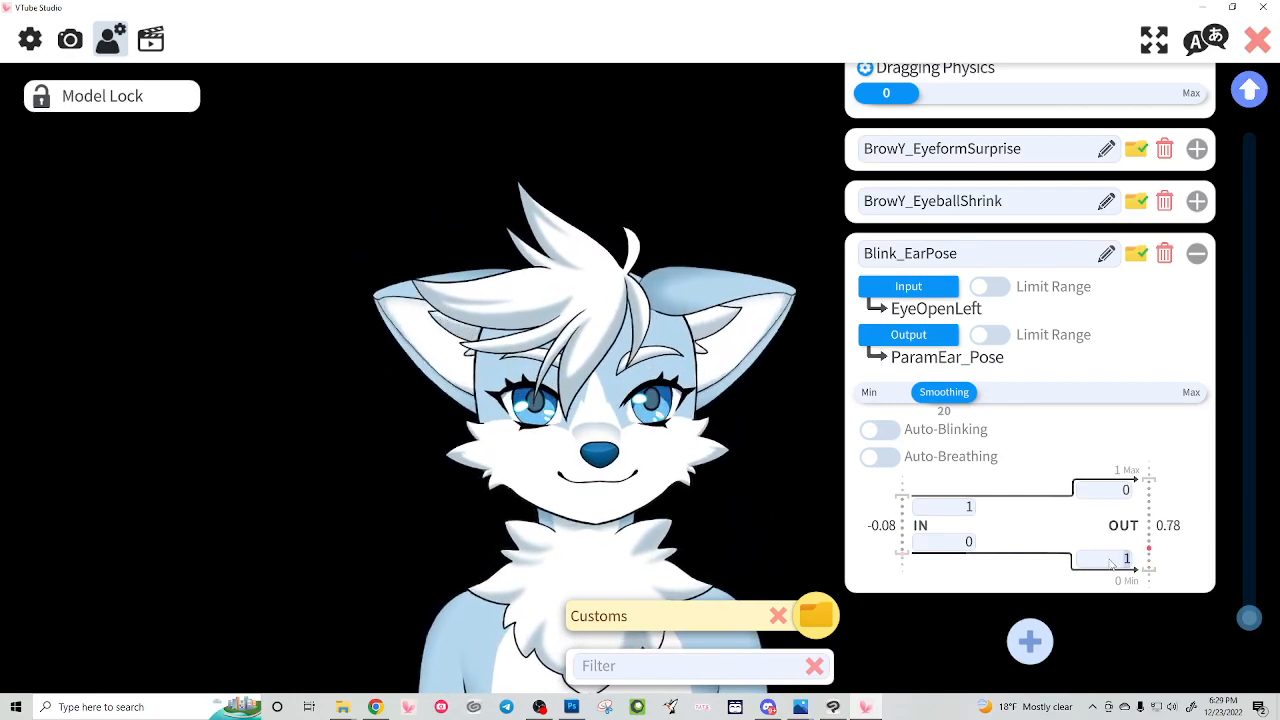
type("2")
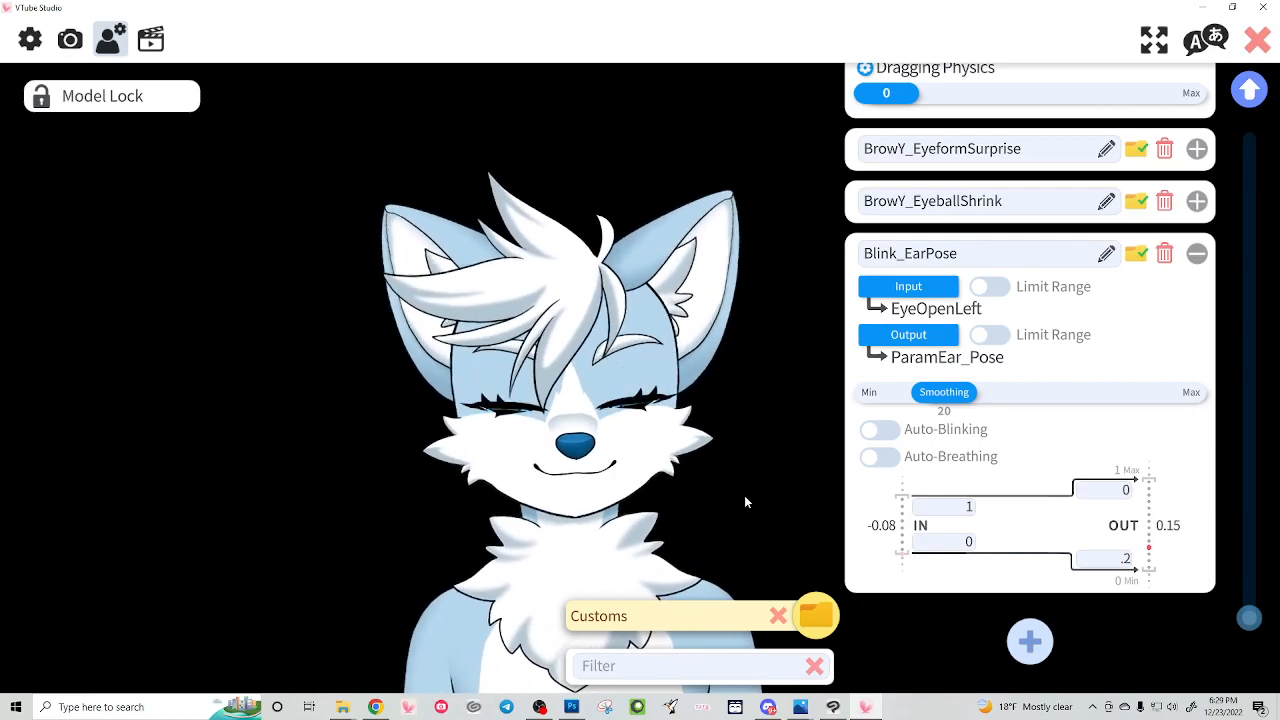
left_click(1197, 254)
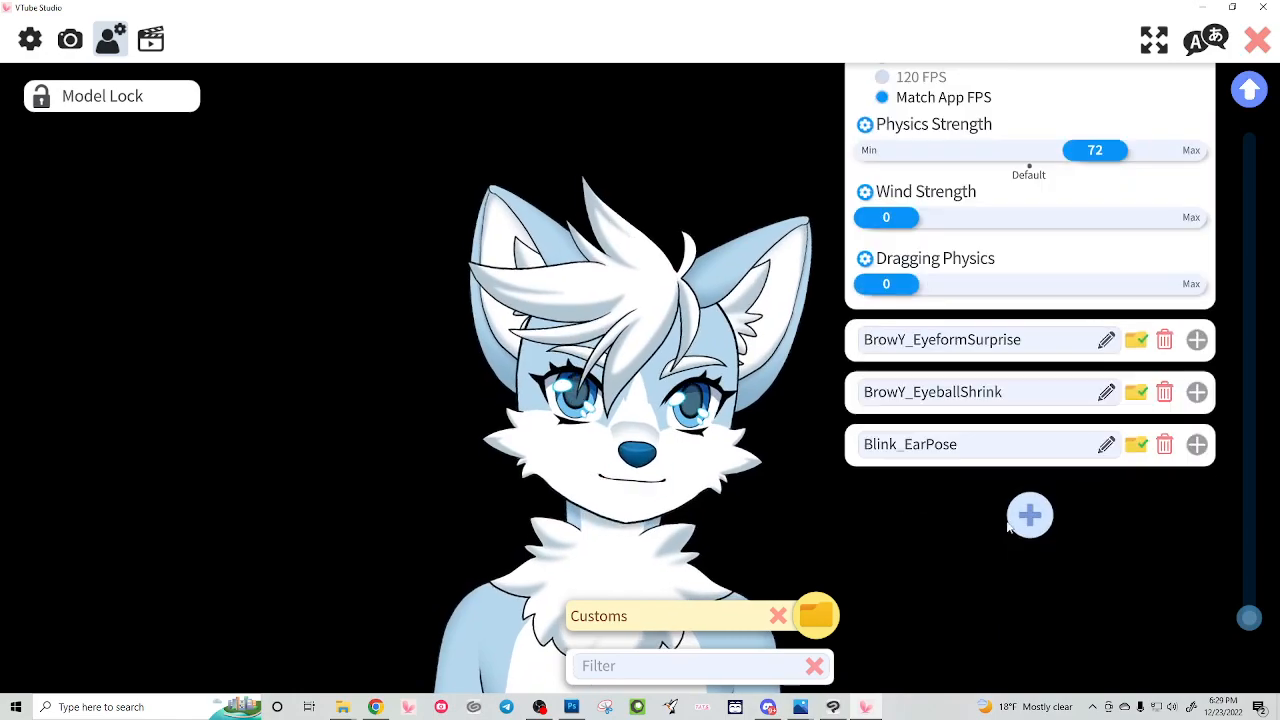
Step: Add a custom parameter named Smile_gigigi and assign MouthSmile as its input
left_click(1030, 642)
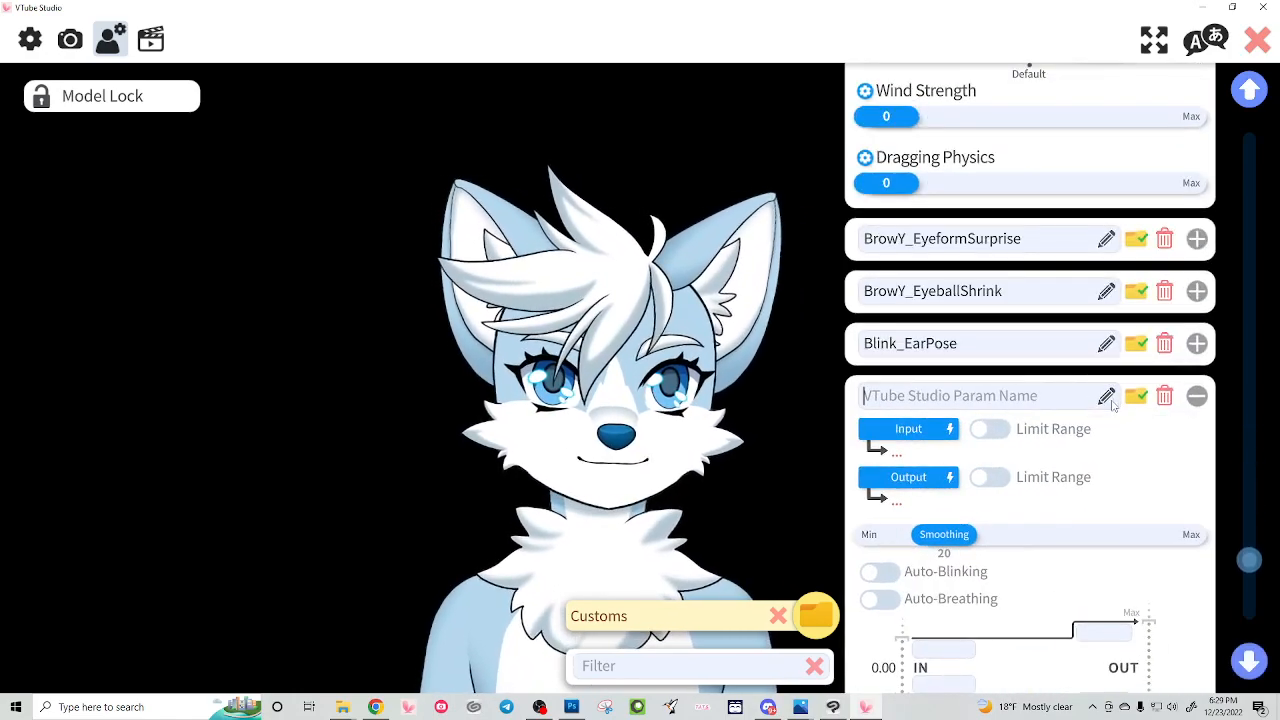
type("Smile_gigigi")
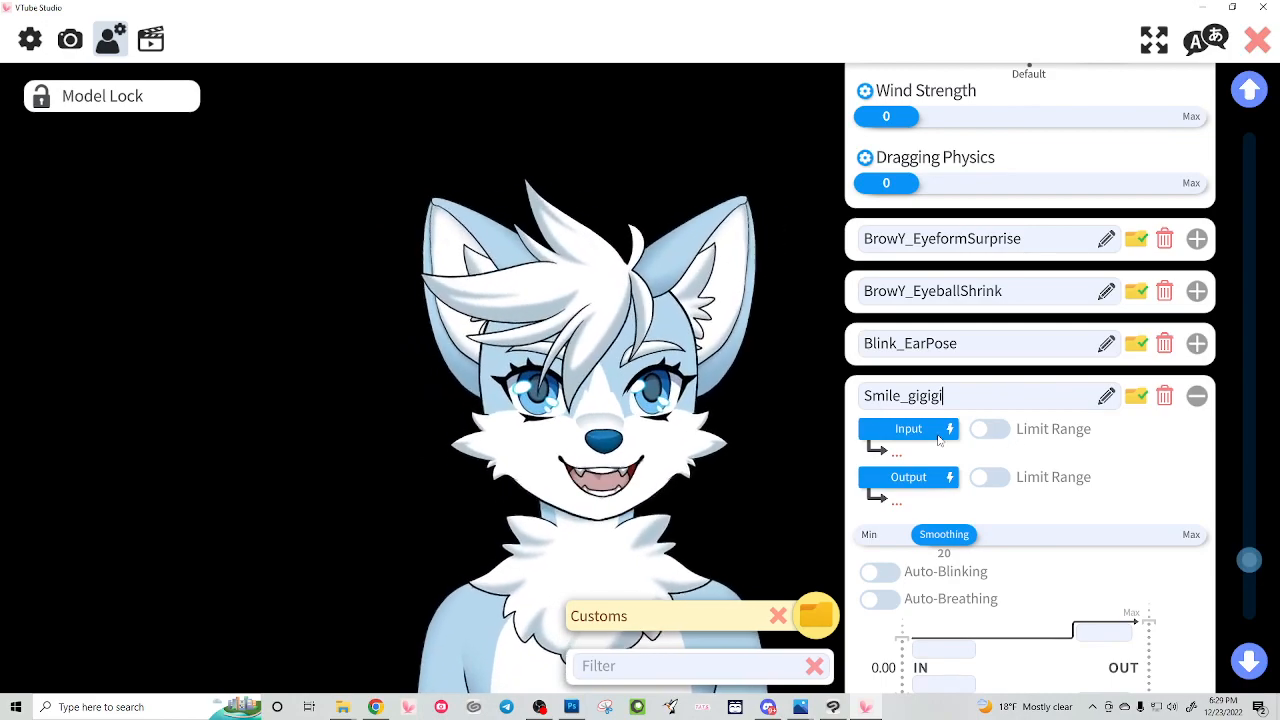
left_click(908, 428)
scroll(620, 355, "down", 4)
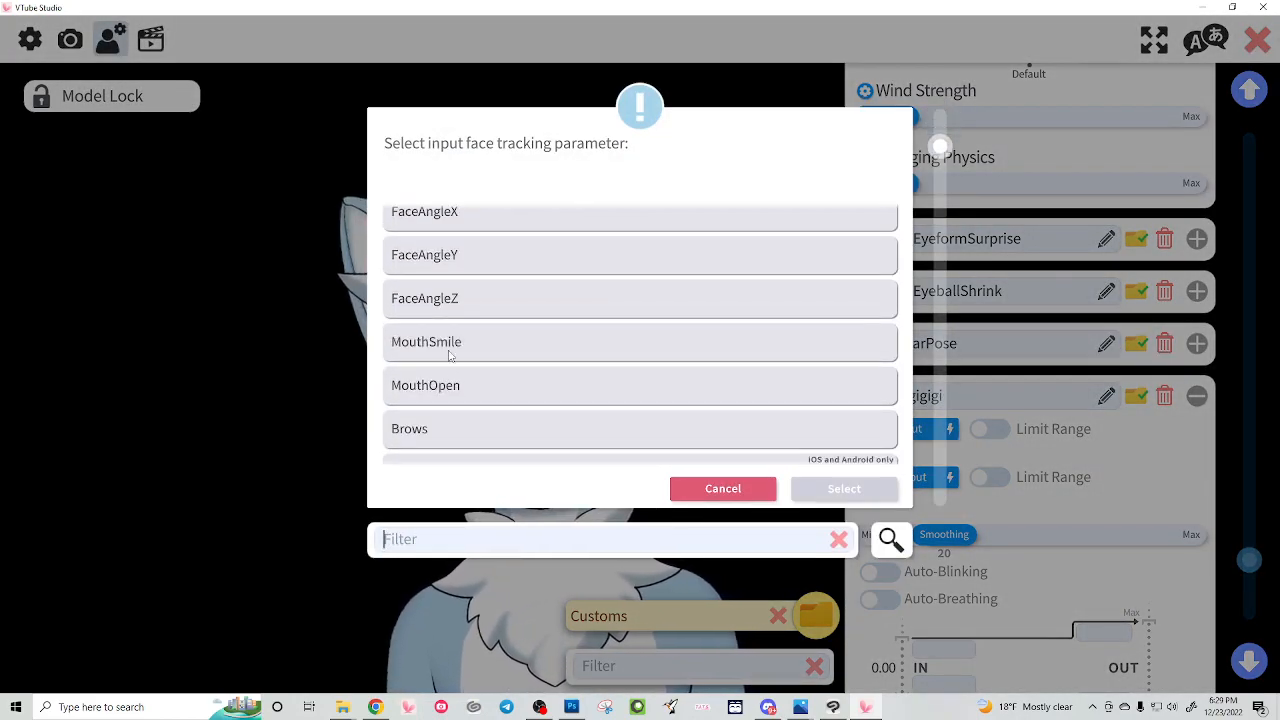
left_click(448, 352)
left_click(844, 488)
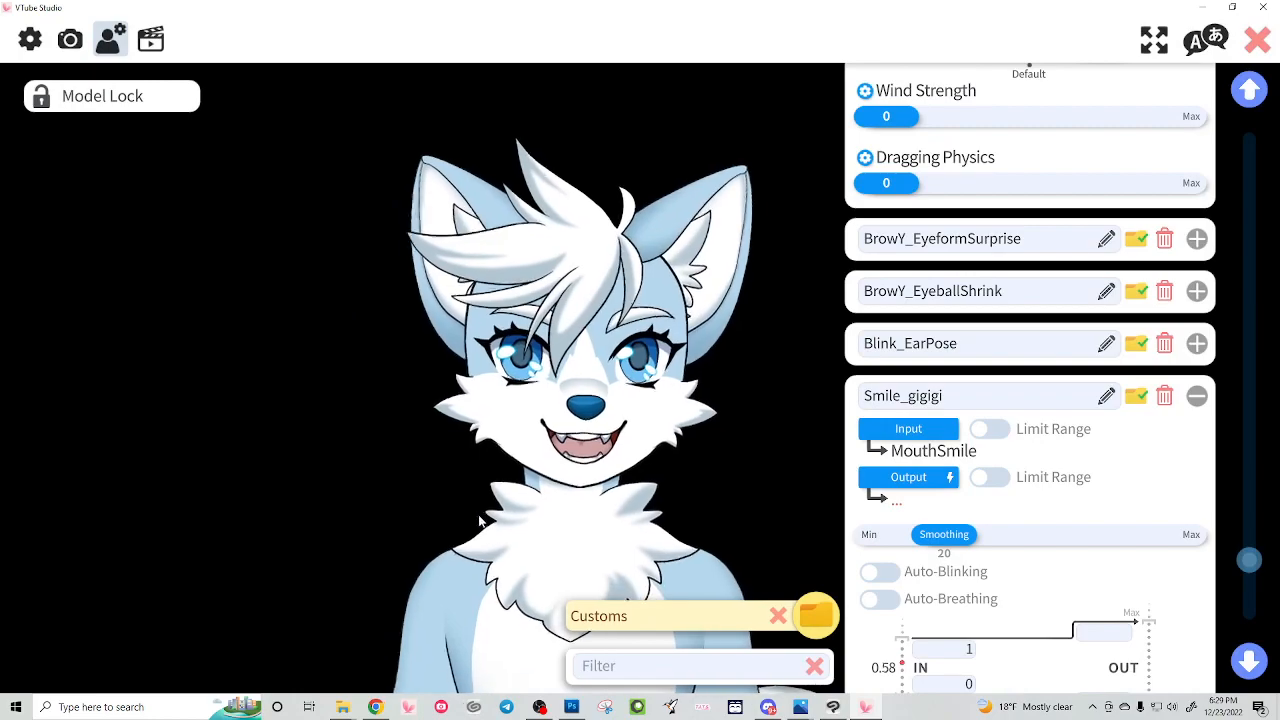
Step: Assign the Live2D parameter Eyeform_Gigigi as the output of Smile_gigigi
left_click(908, 477)
scroll(512, 328, "down", 3)
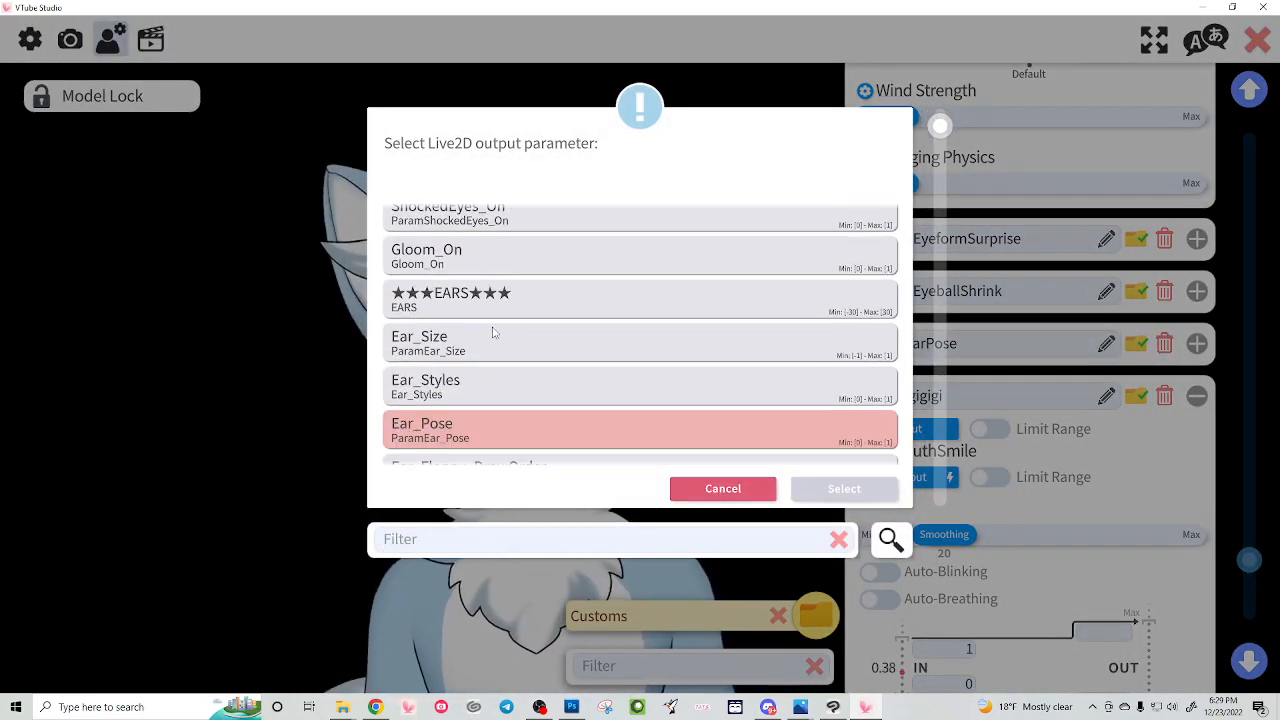
scroll(492, 332, "down", 5)
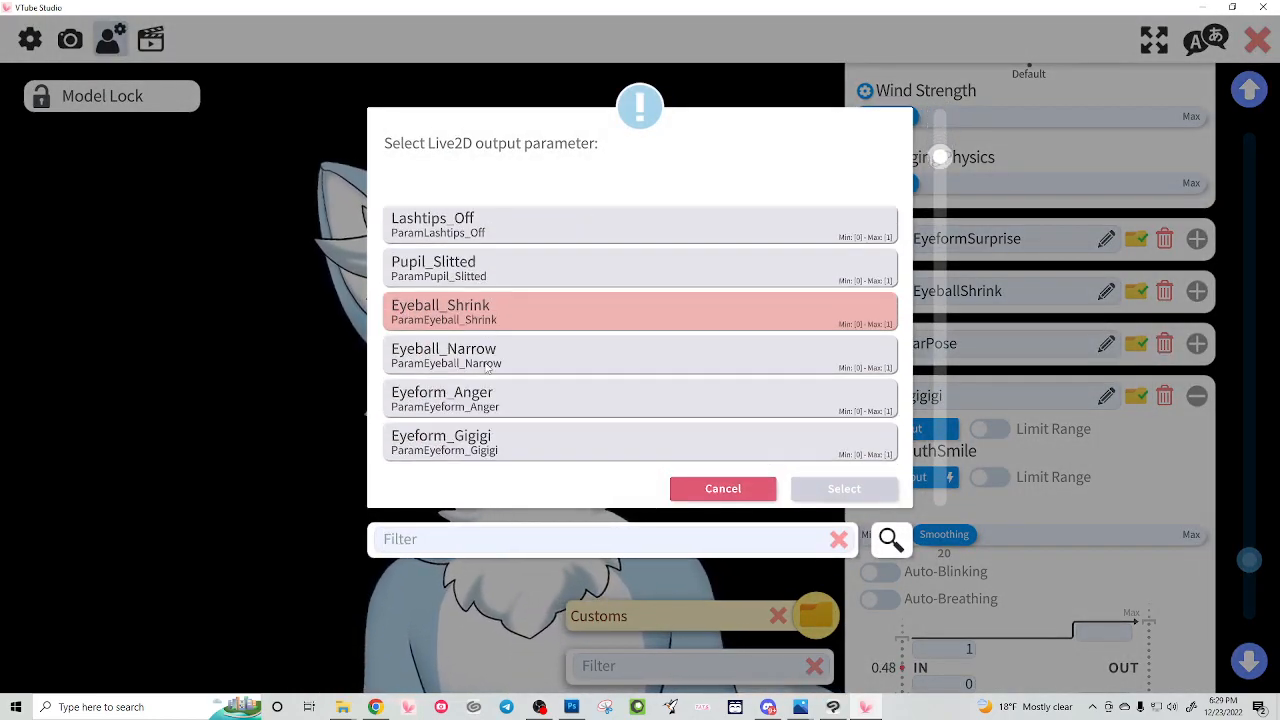
scroll(486, 370, "down", 2)
left_click(470, 372)
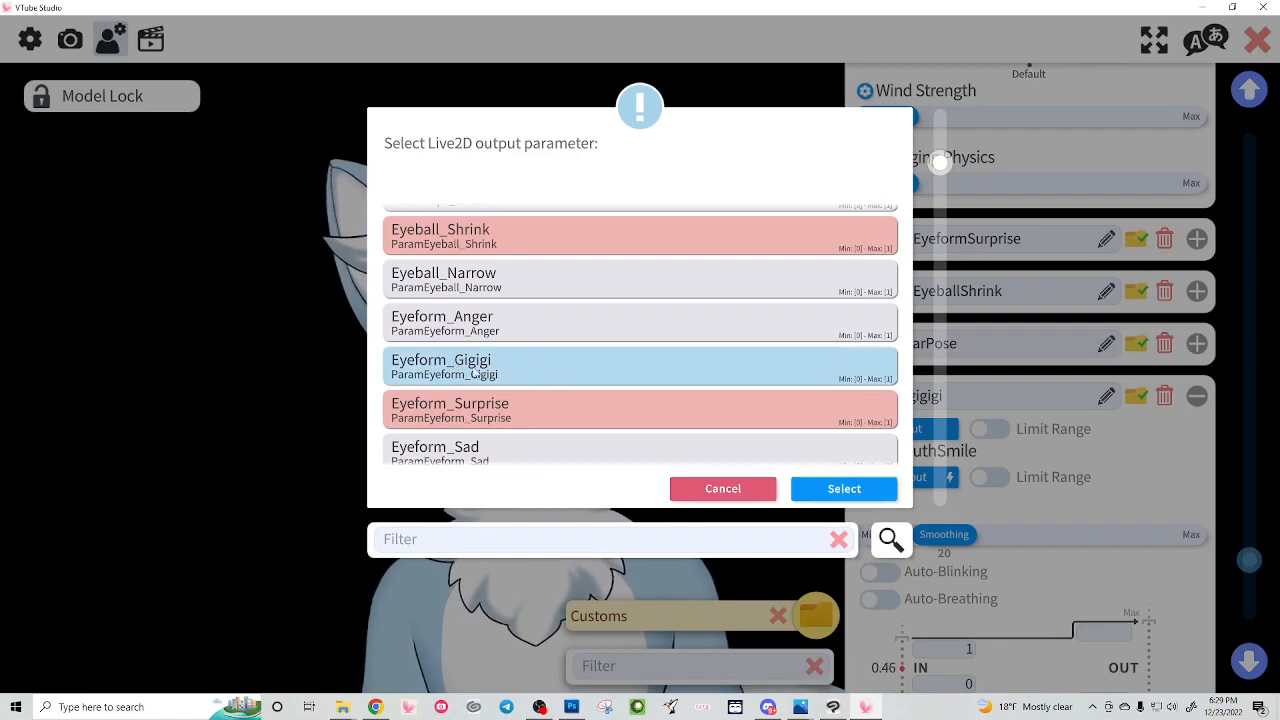
left_click(843, 489)
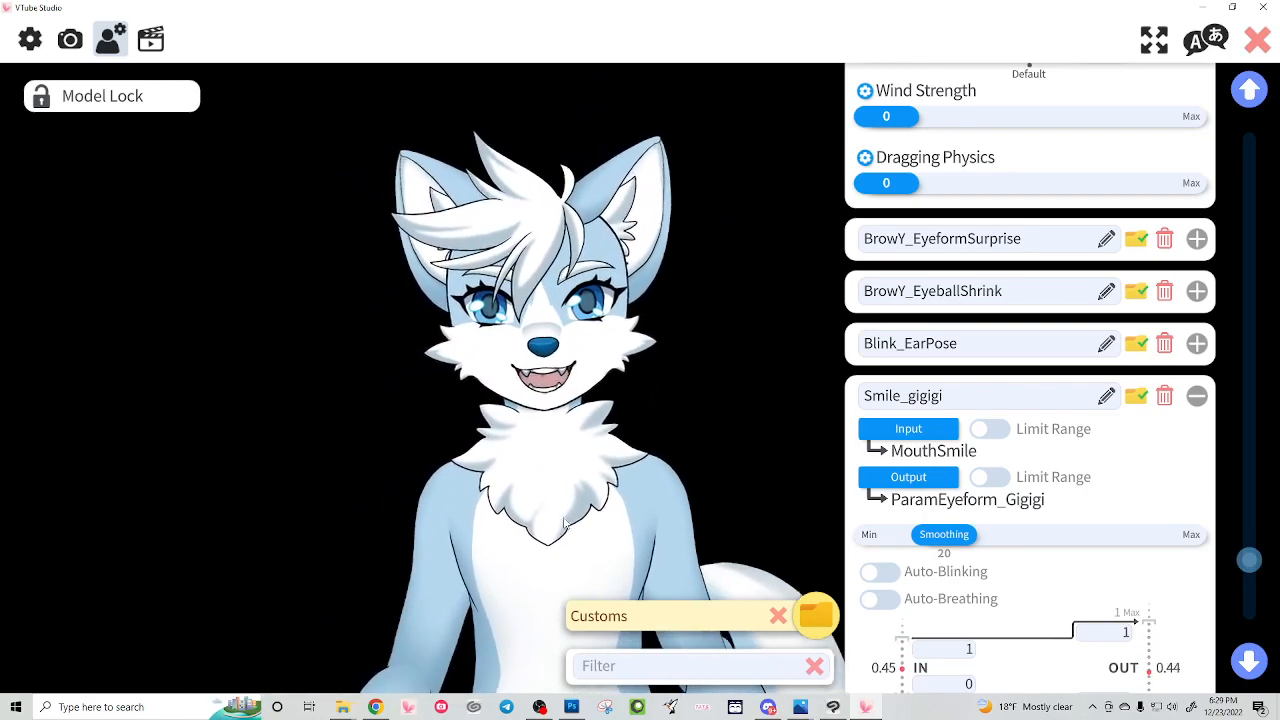
Step: Set the lower input value of Smile_gigigi to .5 and its upper output value to .5
scroll(1024, 592, "down", 1)
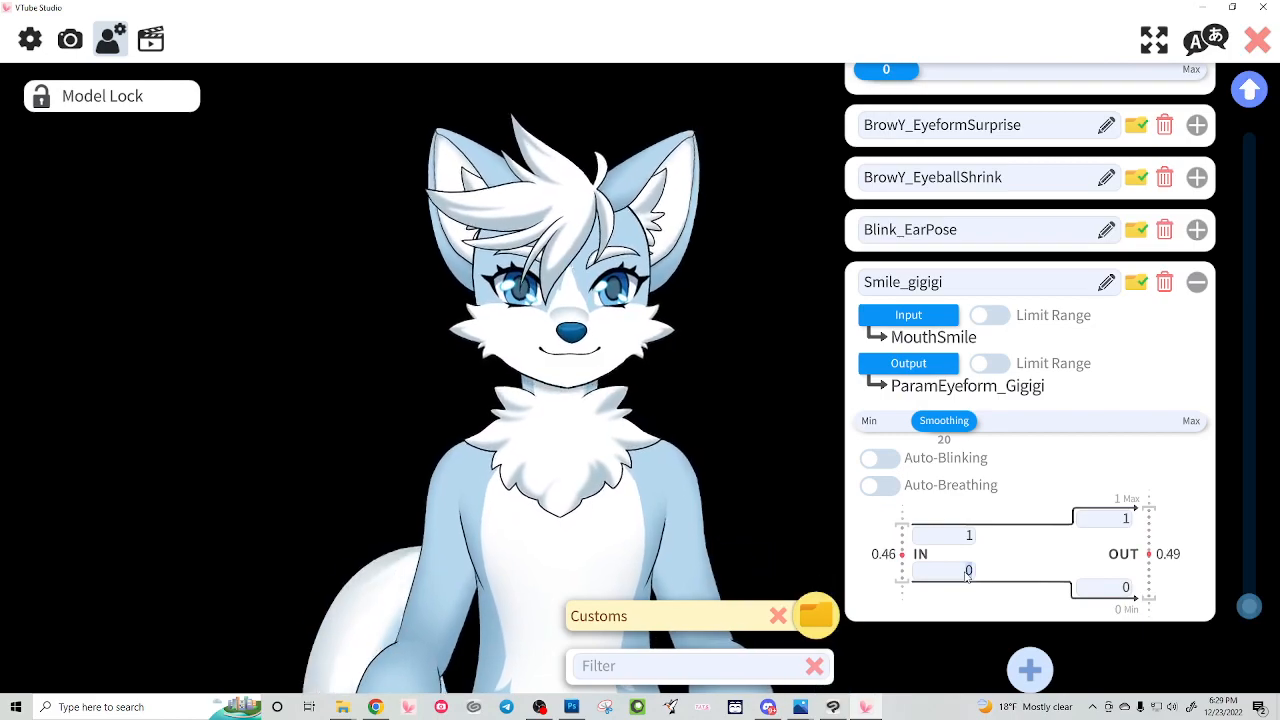
type("5")
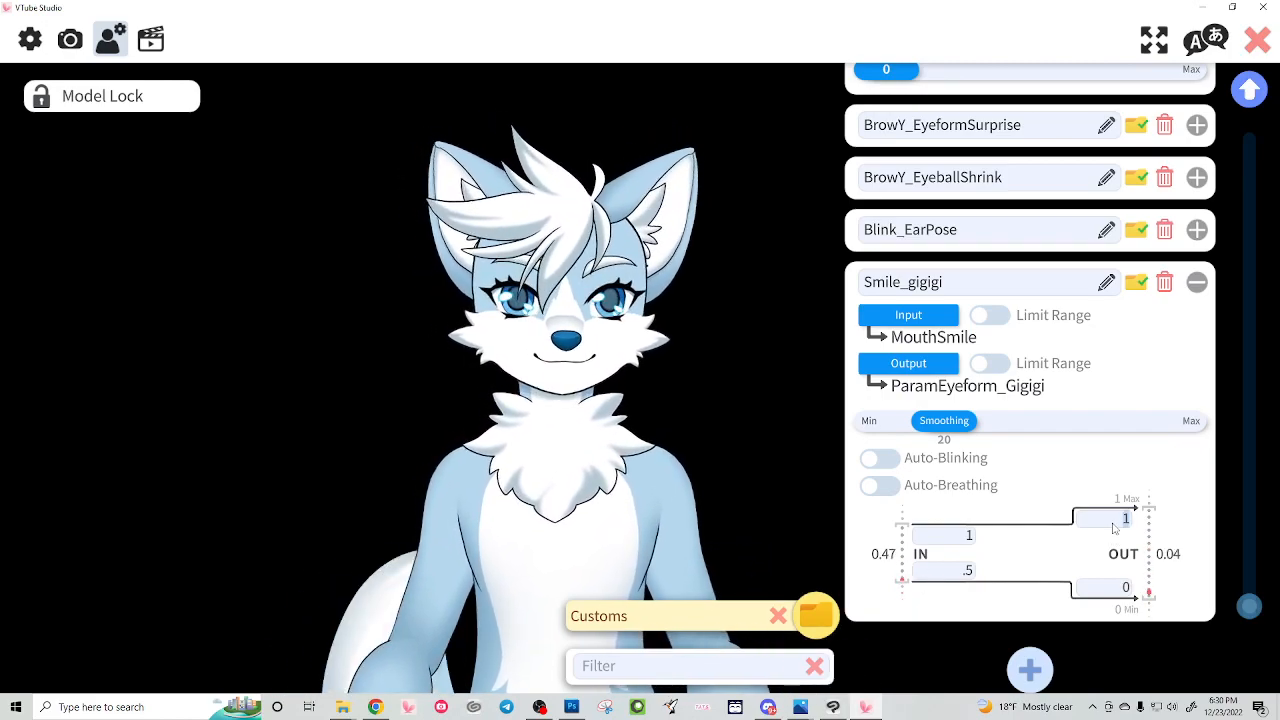
type(".5")
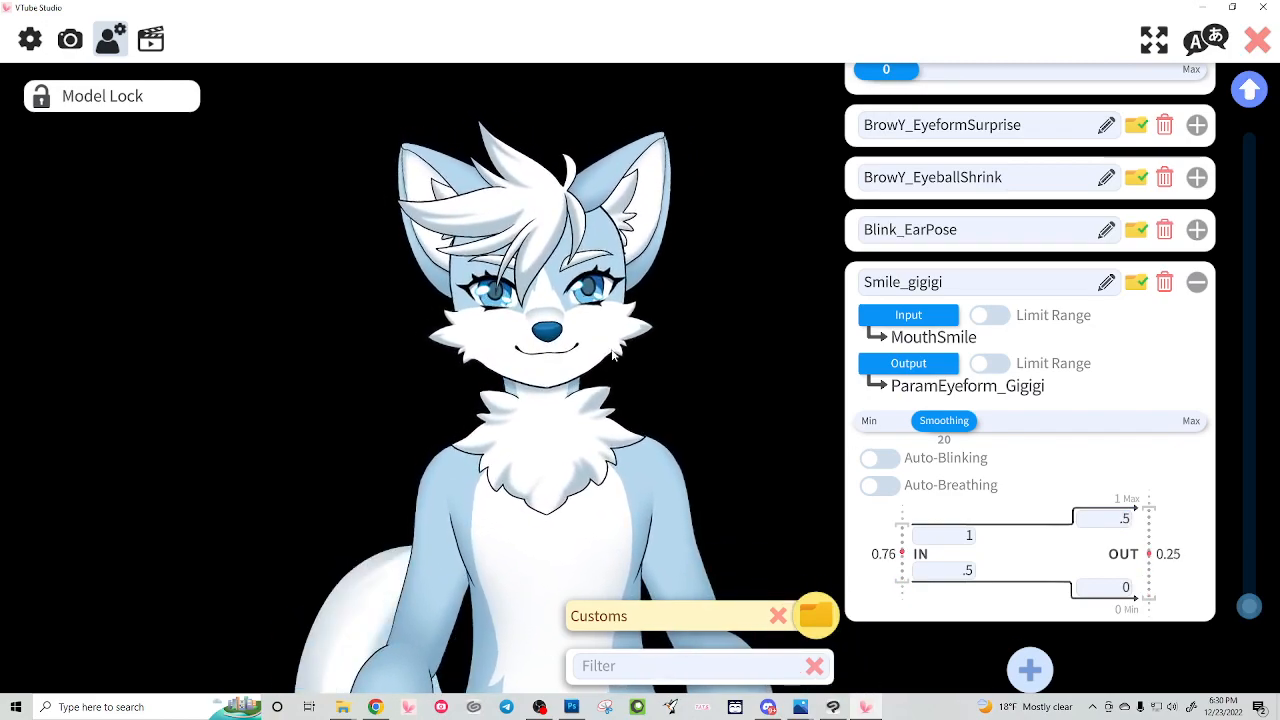
Step: Try upper output values of .1 and 1 for Smile_gigigi, restore .5 and collapse the parameter
left_click(1120, 524)
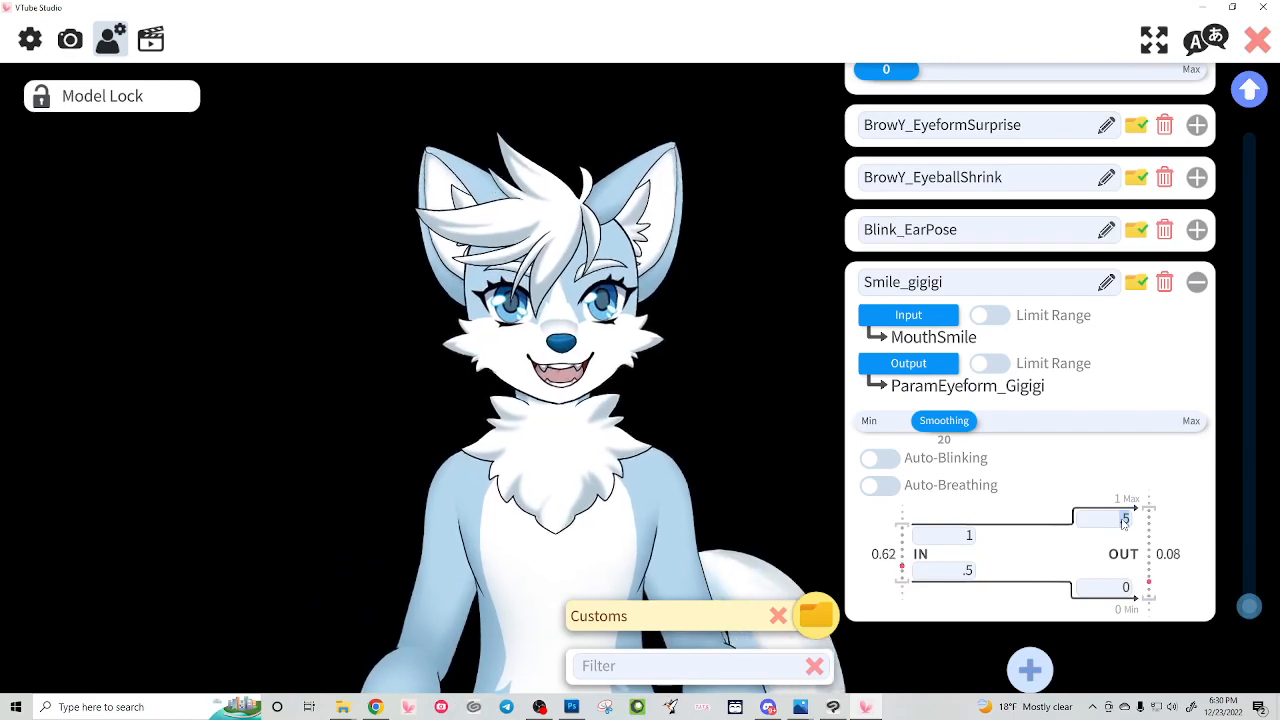
type(".1")
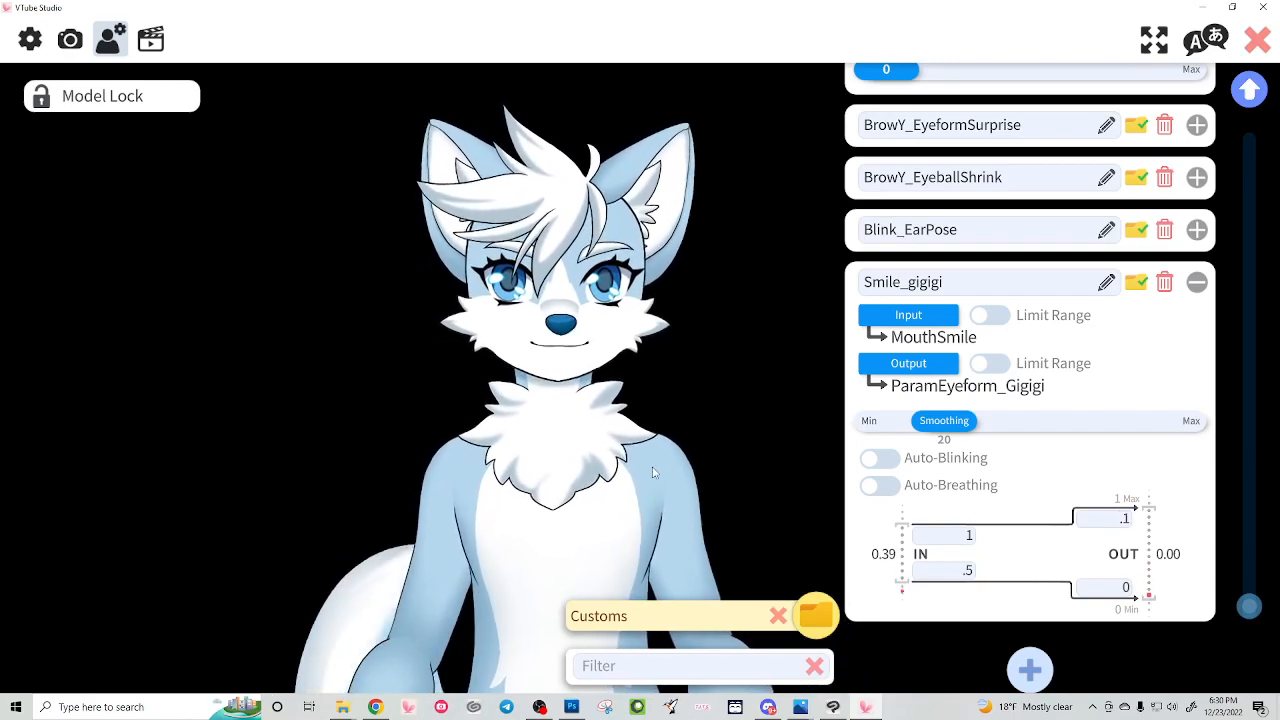
left_click(1126, 519)
type("1")
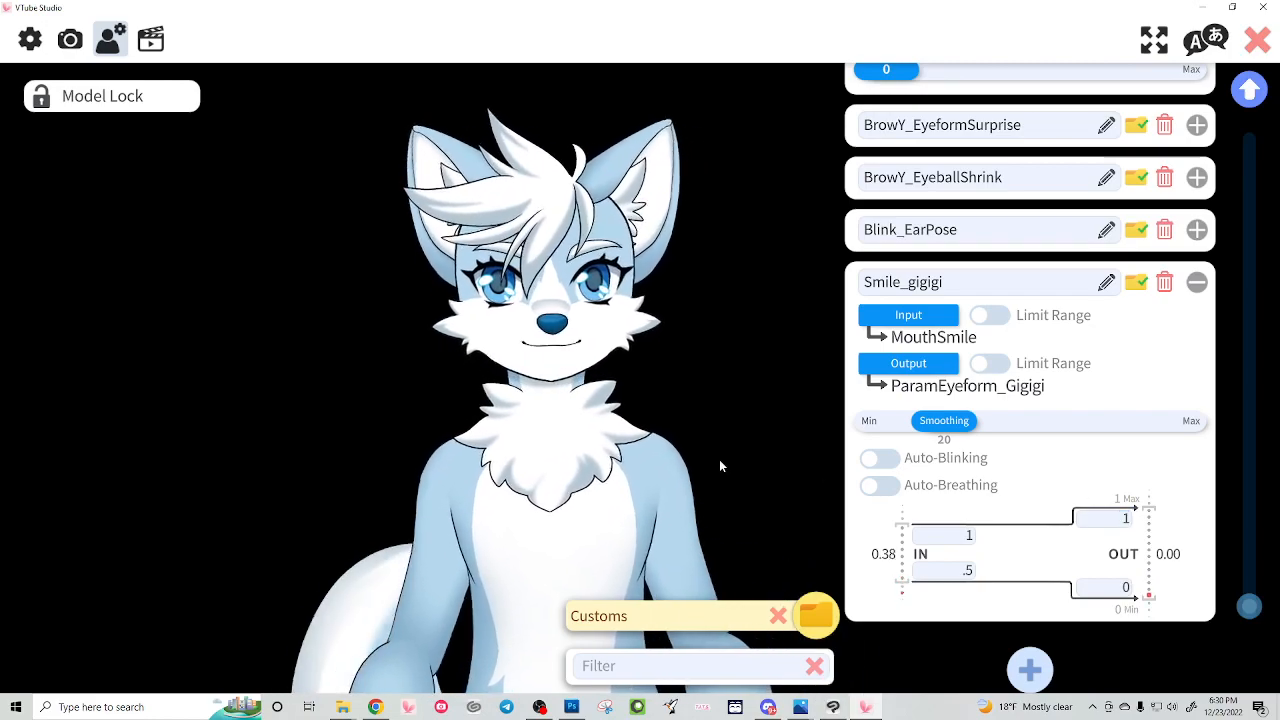
type(".5")
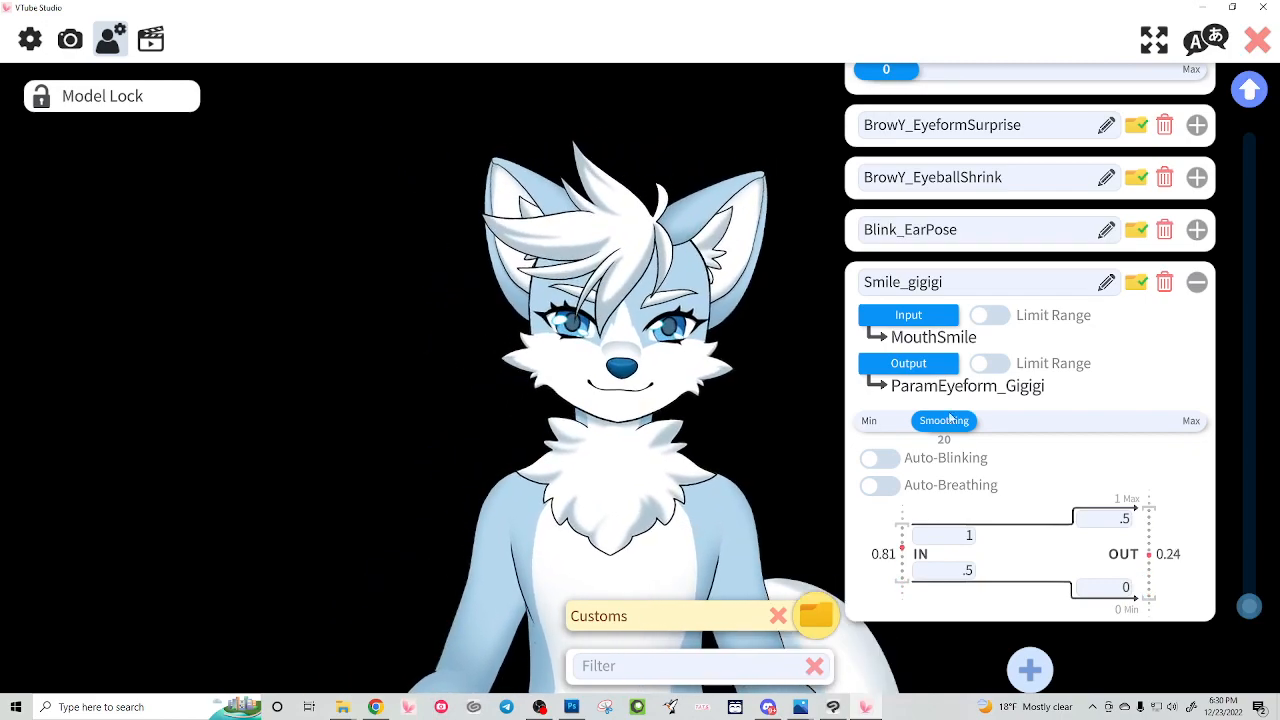
left_click(1196, 285)
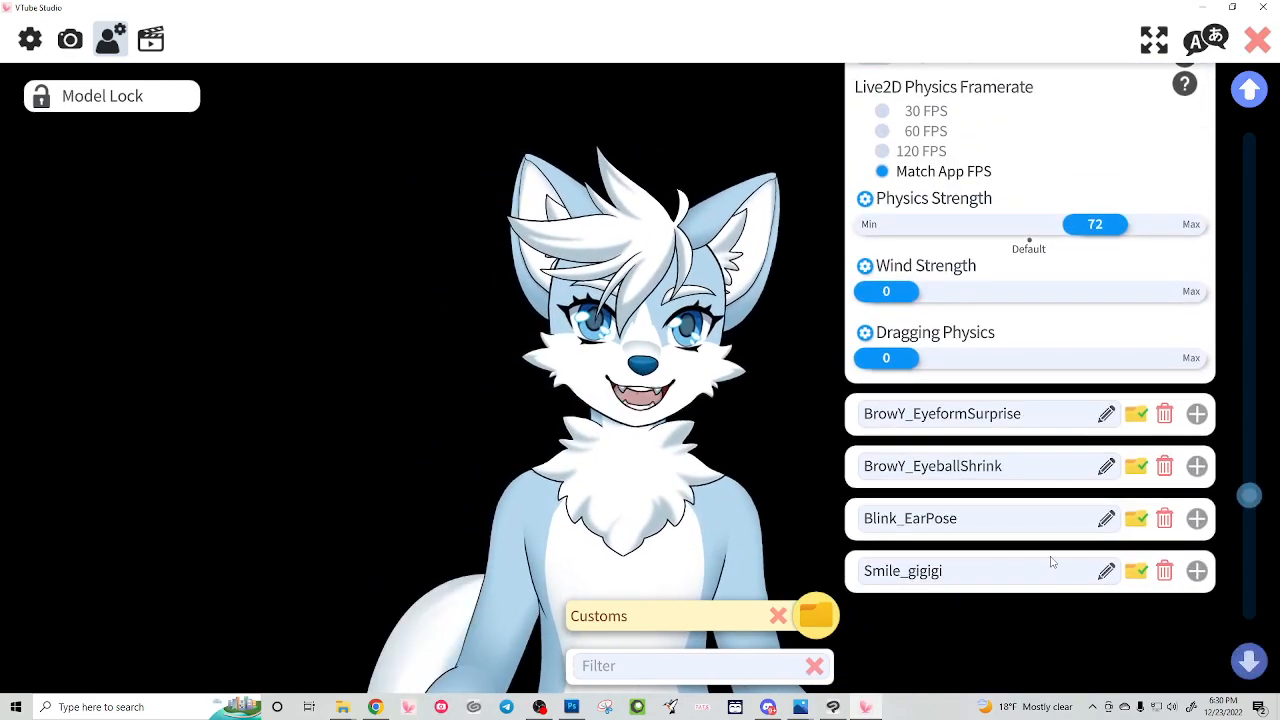
Step: Add another blank custom parameter and look through the available input face tracking parameters without choosing one
scroll(1052, 562, "down", 4)
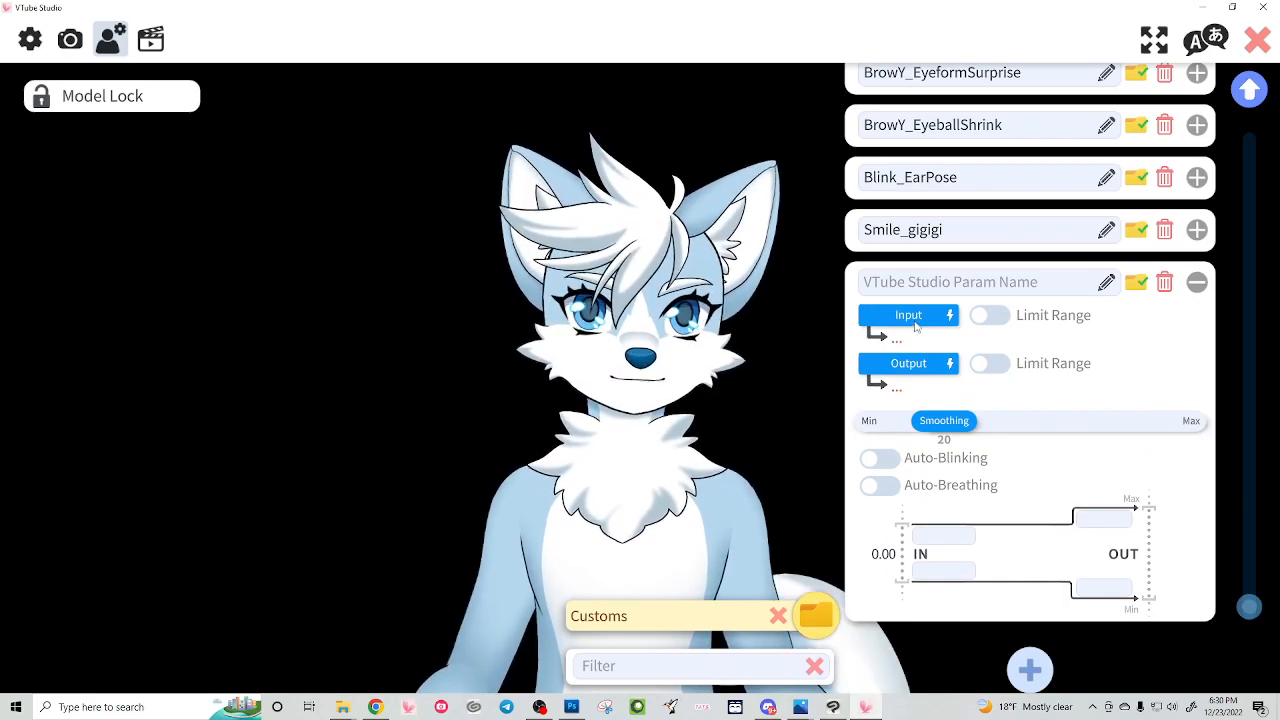
left_click(912, 318)
left_click_drag(946, 112, 942, 249)
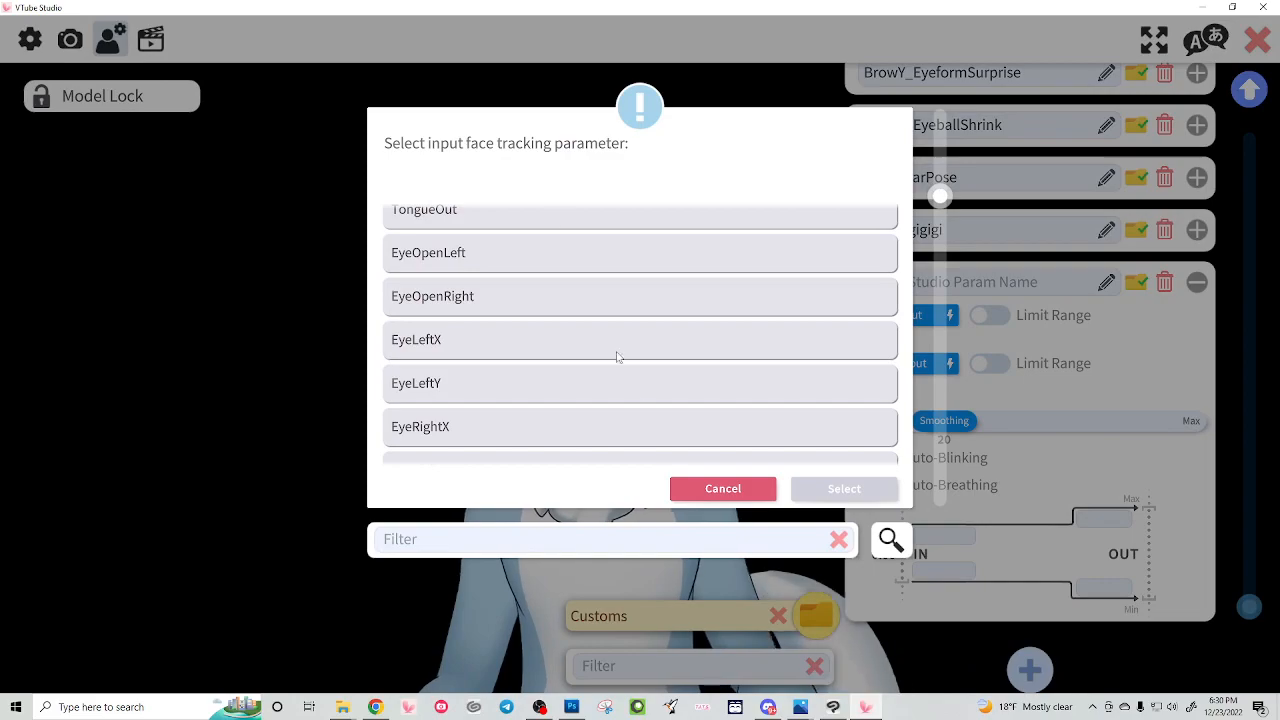
left_click(742, 488)
Step: Browse the available Live2D output parameters without choosing one, and discard the blank parameter
left_click(921, 368)
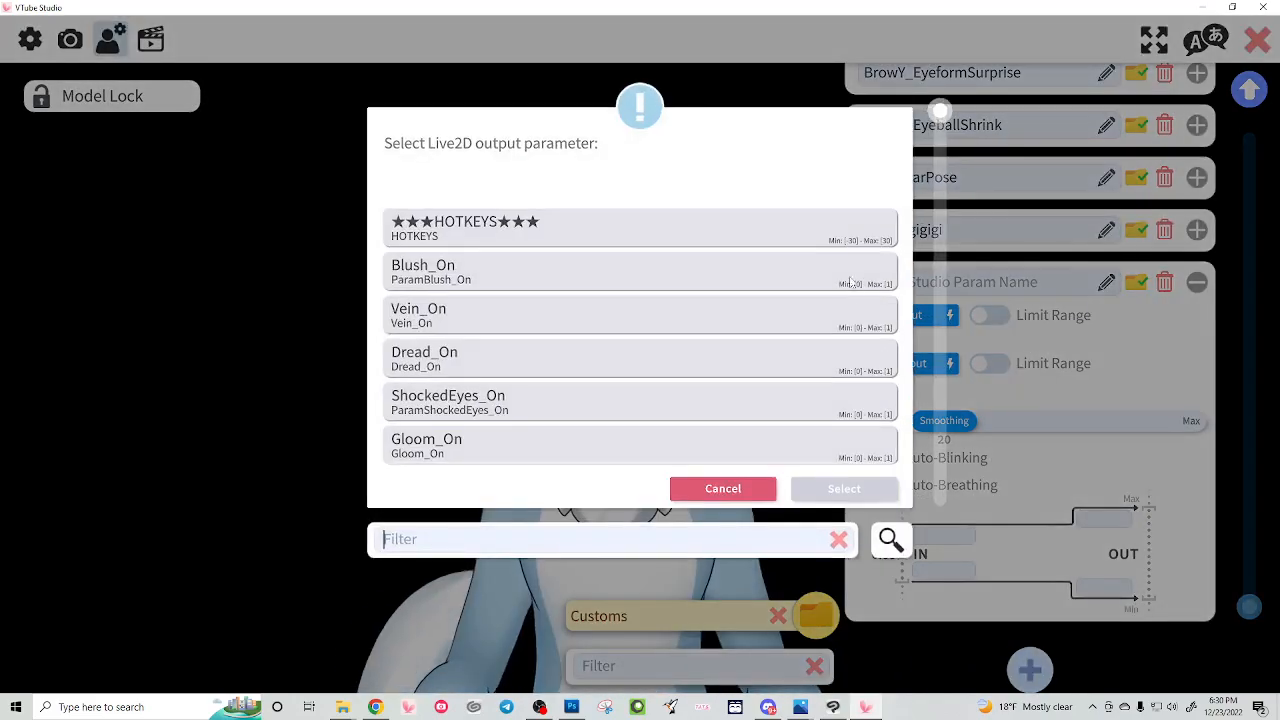
left_click_drag(941, 117, 942, 118)
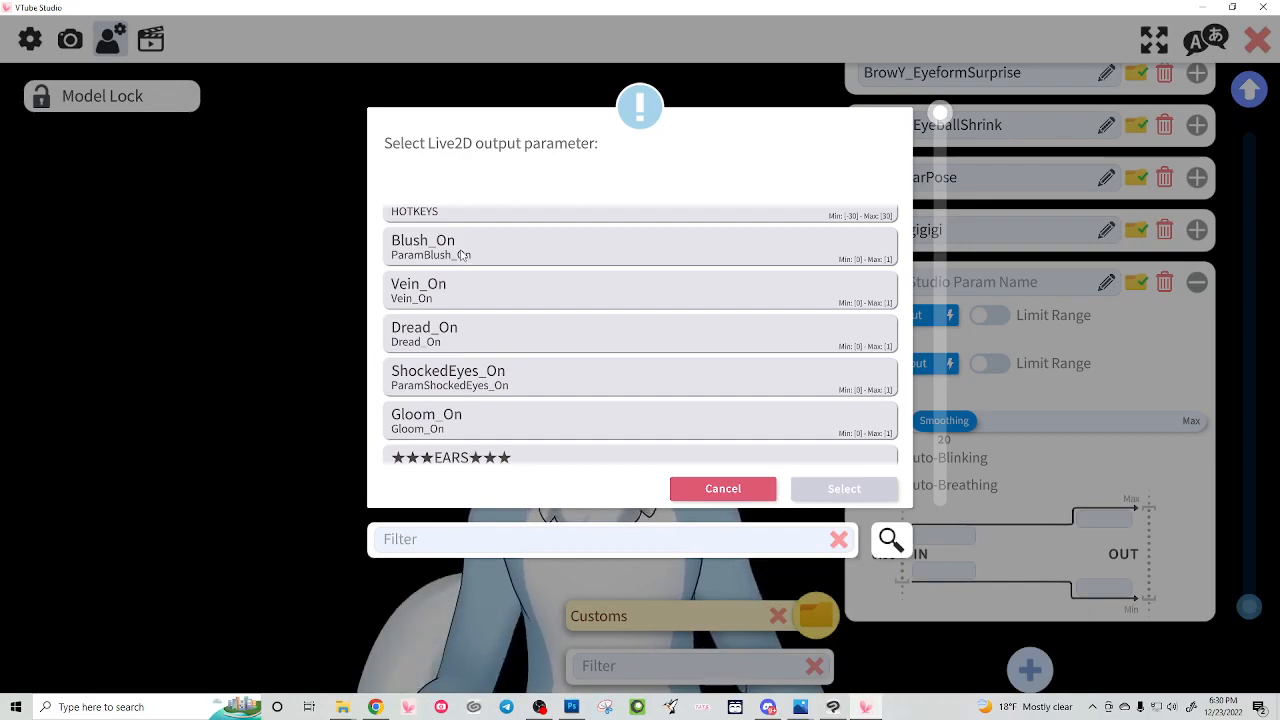
scroll(476, 397, "down", 8)
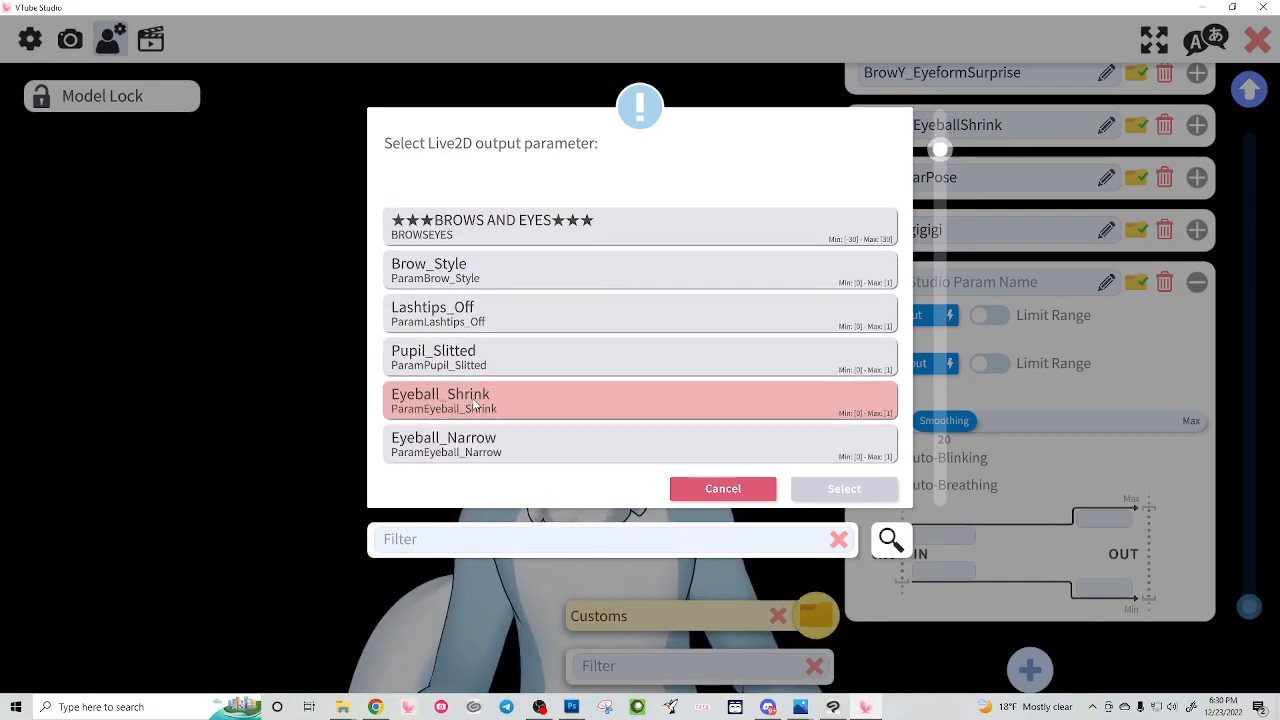
scroll(476, 400, "down", 2)
scroll(476, 400, "down", 5)
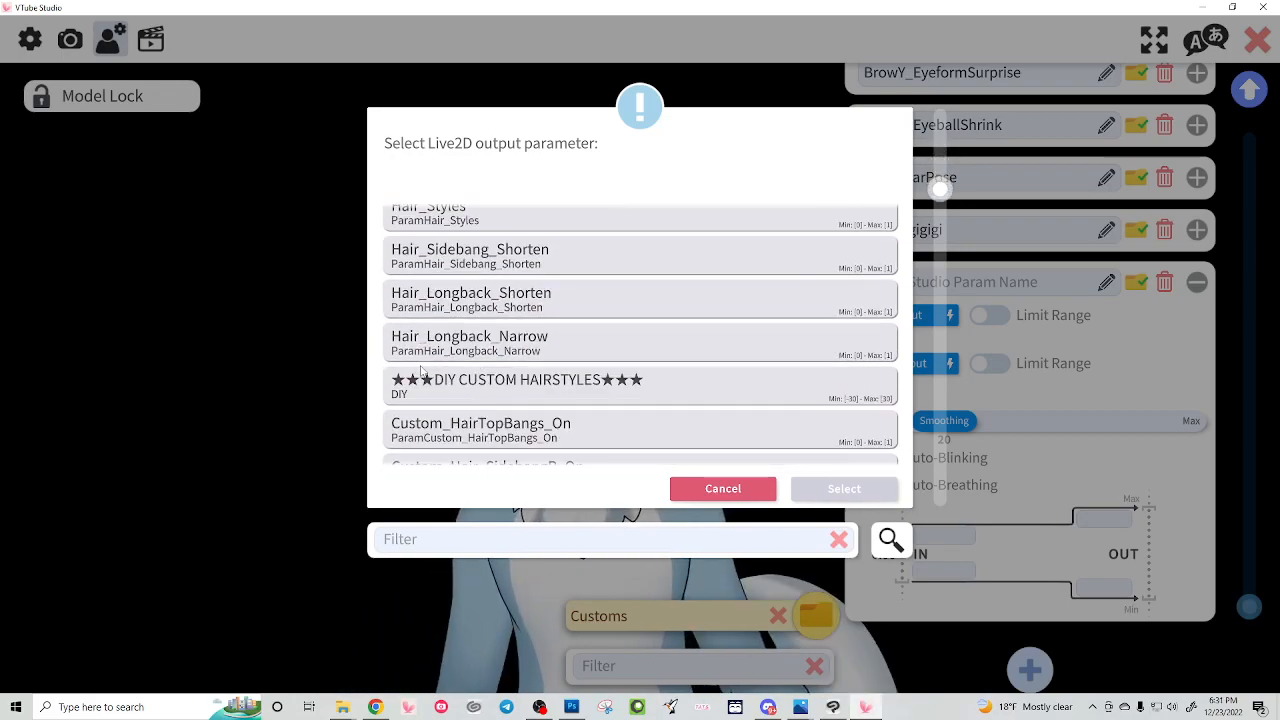
scroll(511, 436, "down", 6)
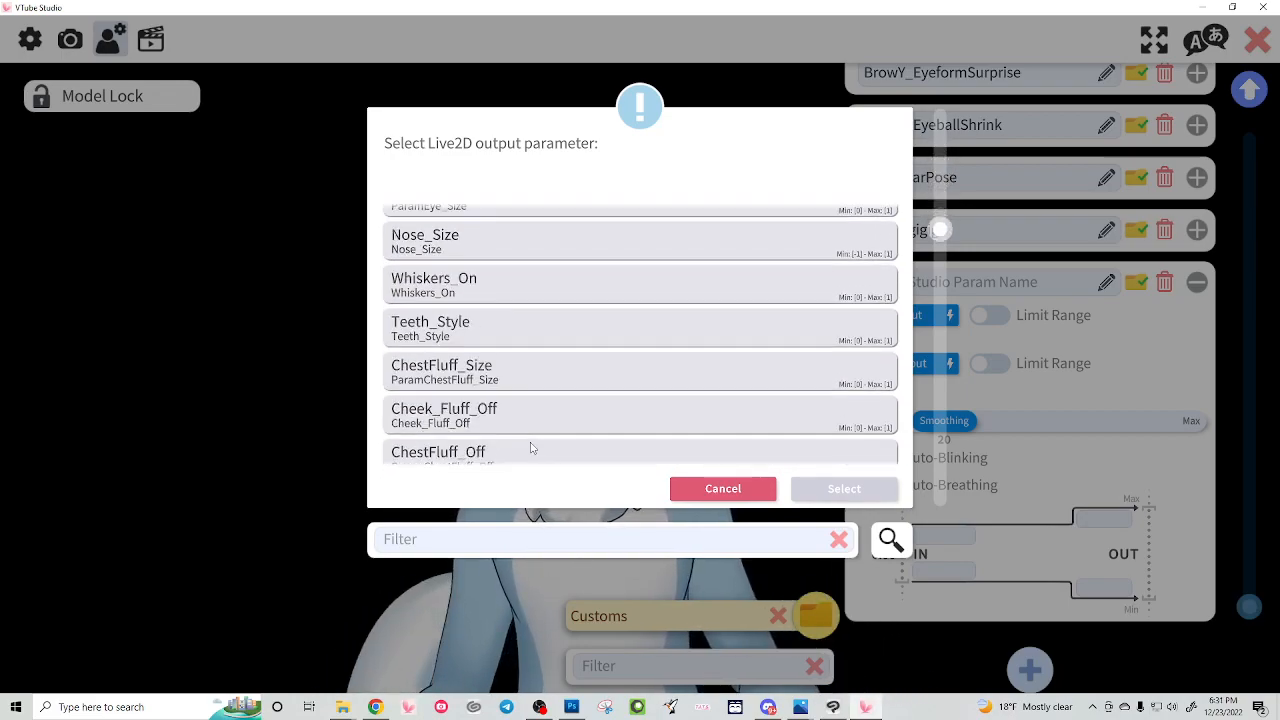
scroll(511, 440, "down", 8)
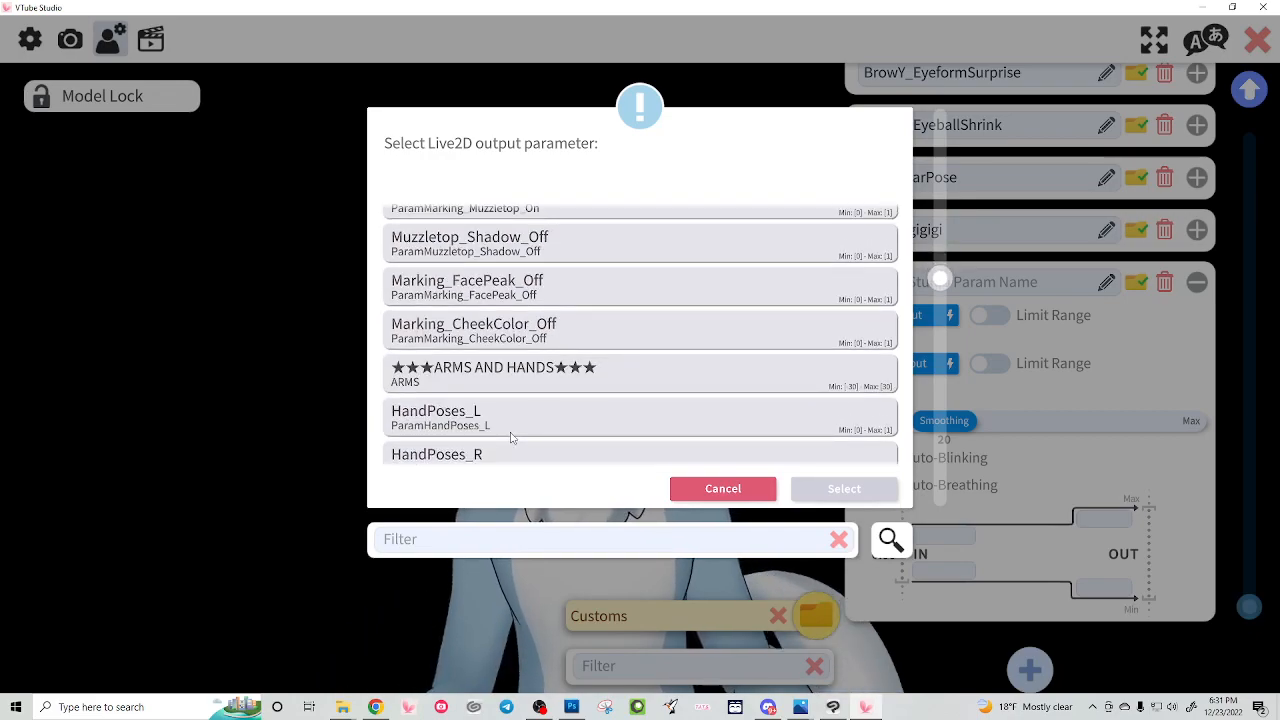
scroll(513, 449, "down", 2)
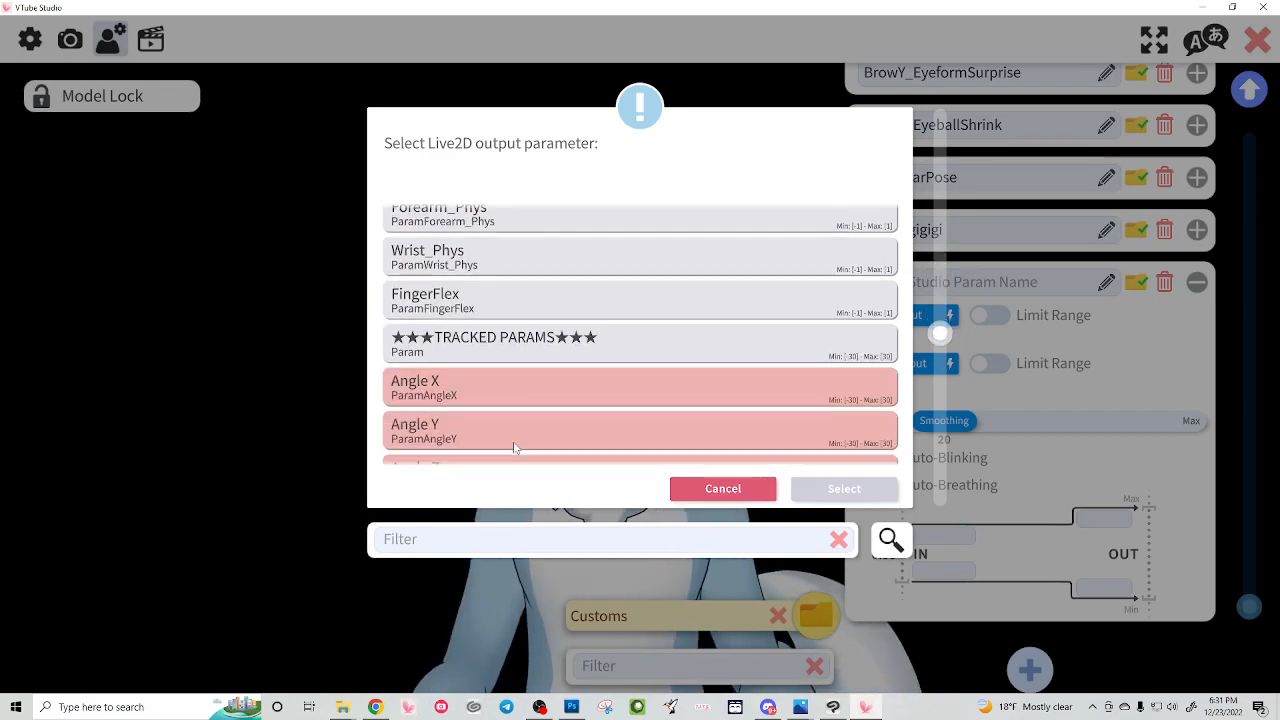
left_click(739, 500)
Step: Move the model away from the parameter list and open the hotkey settings to view the Blush (Ctrl+1) hotkey
left_click_drag(705, 415, 465, 453)
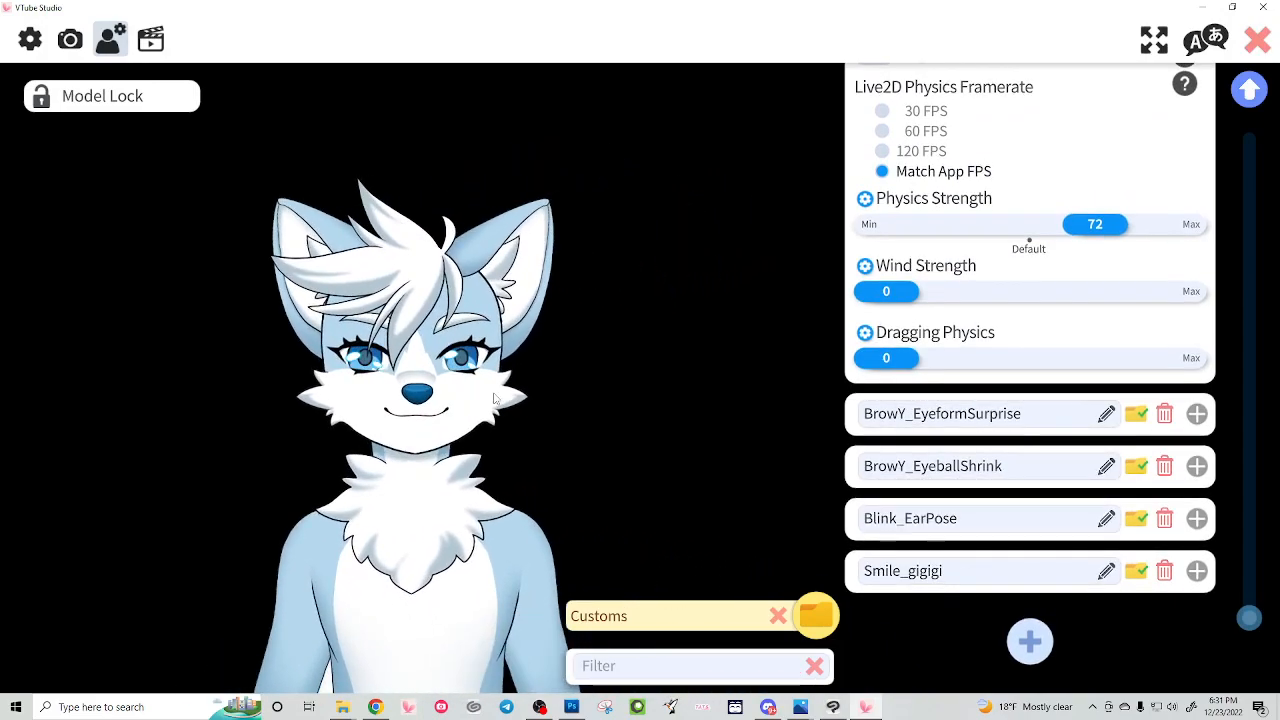
left_click(151, 42)
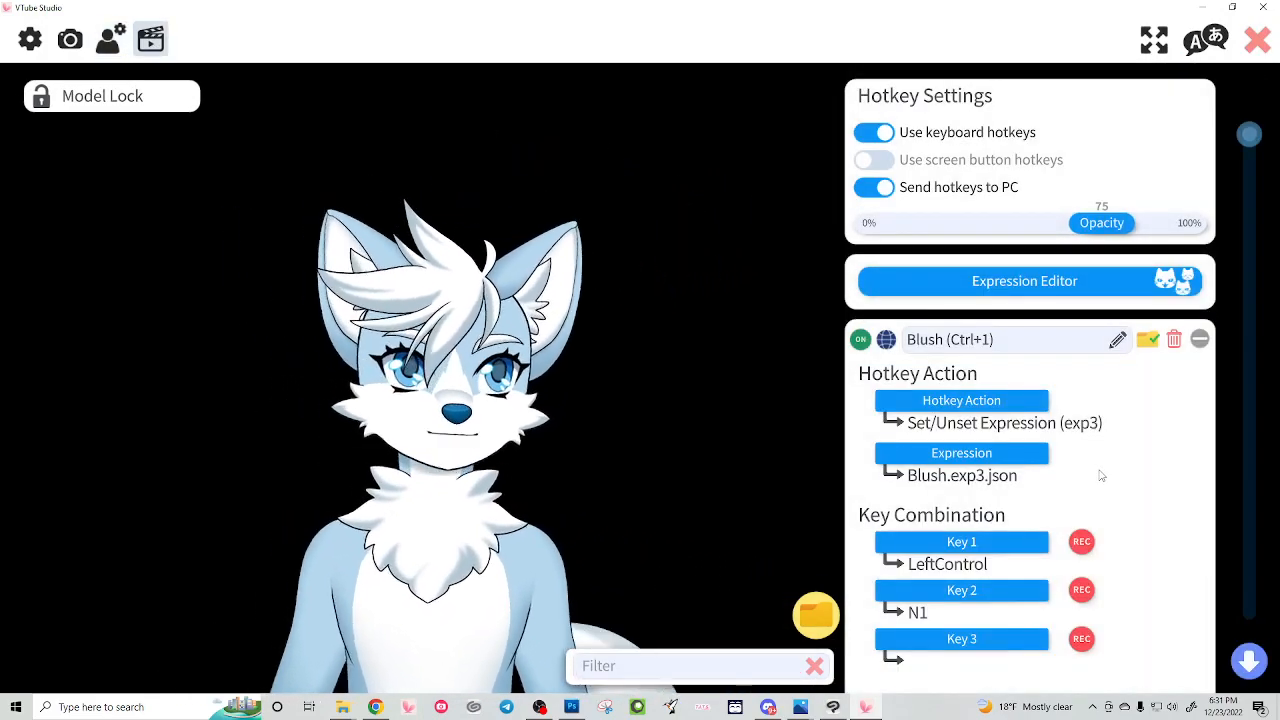
scroll(1099, 476, "down", 4)
scroll(1099, 474, "up", 3)
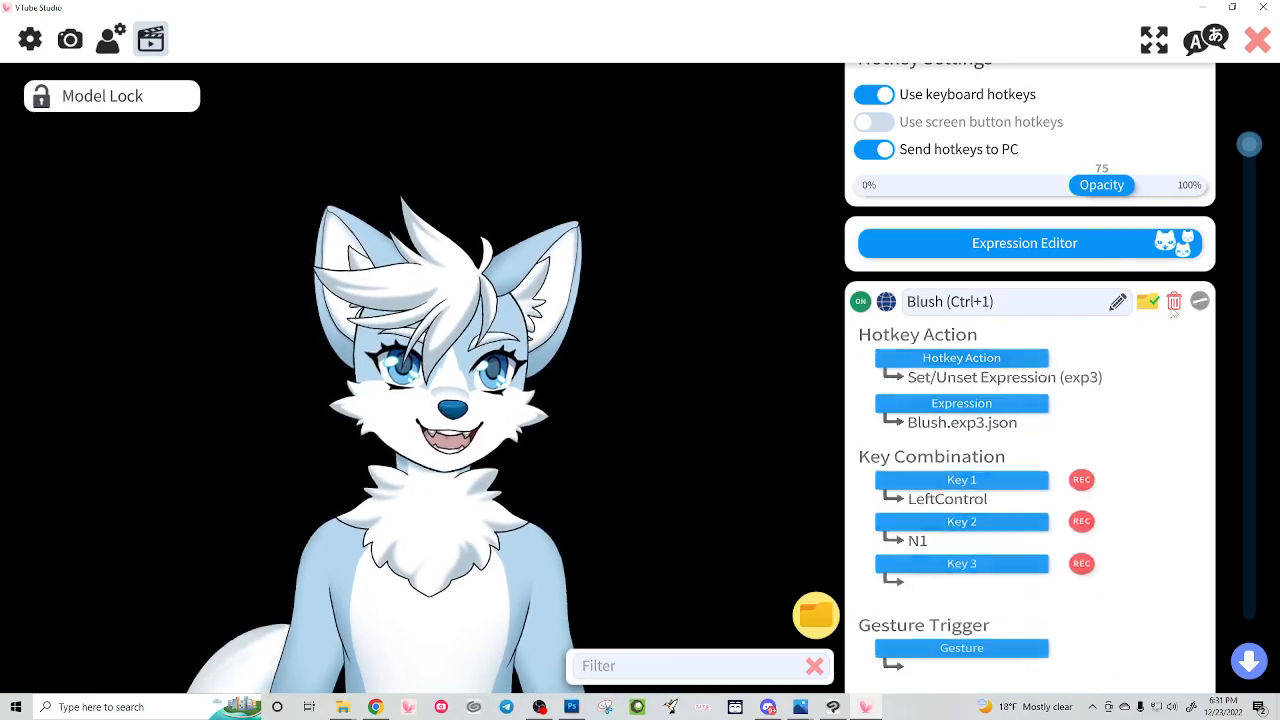
Step: Collapse the Blush hotkey, then look through the camera settings for webcam sensitivity, Tobii eye tracking, and quality and effects
left_click(1198, 302)
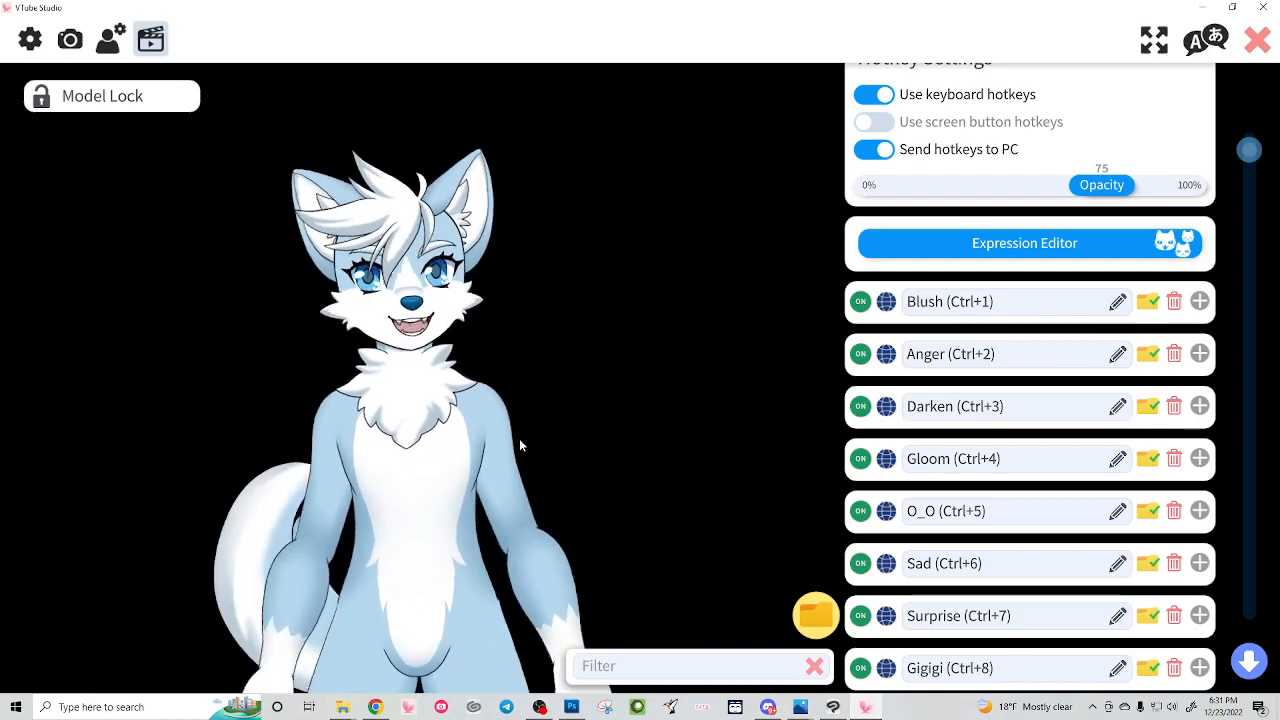
left_click(104, 46)
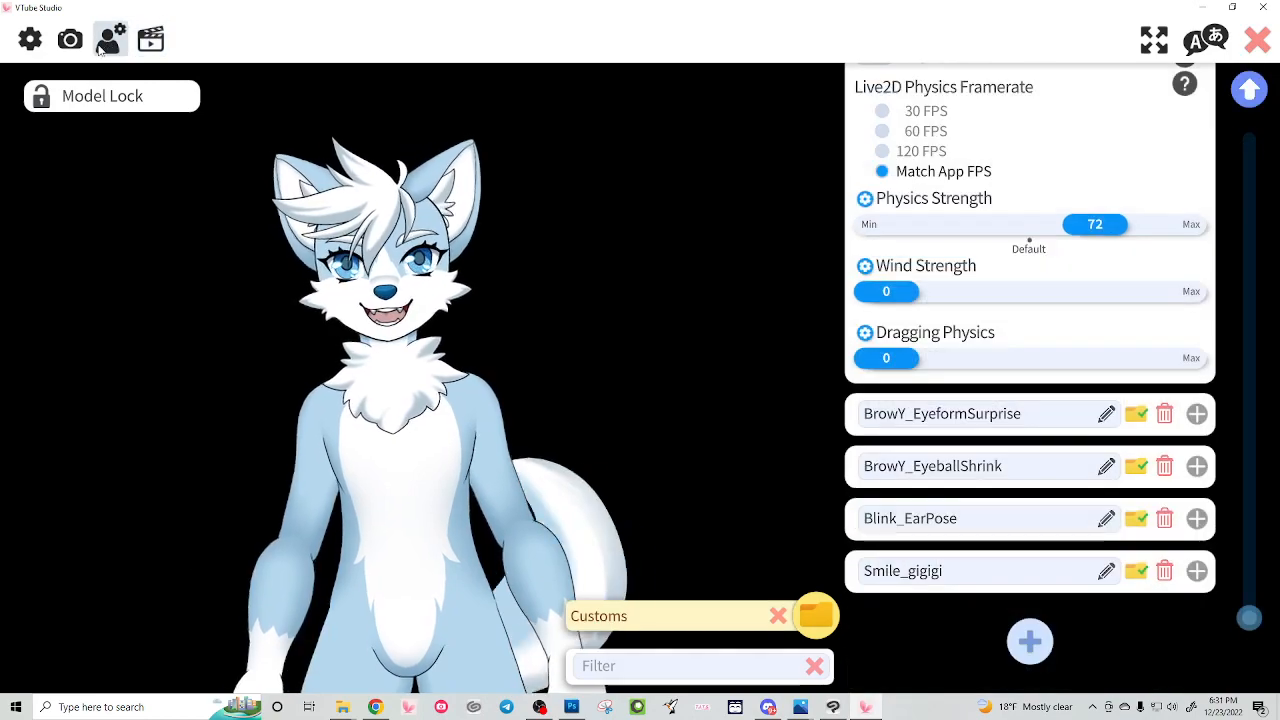
left_click(70, 42)
scroll(988, 568, "down", 10)
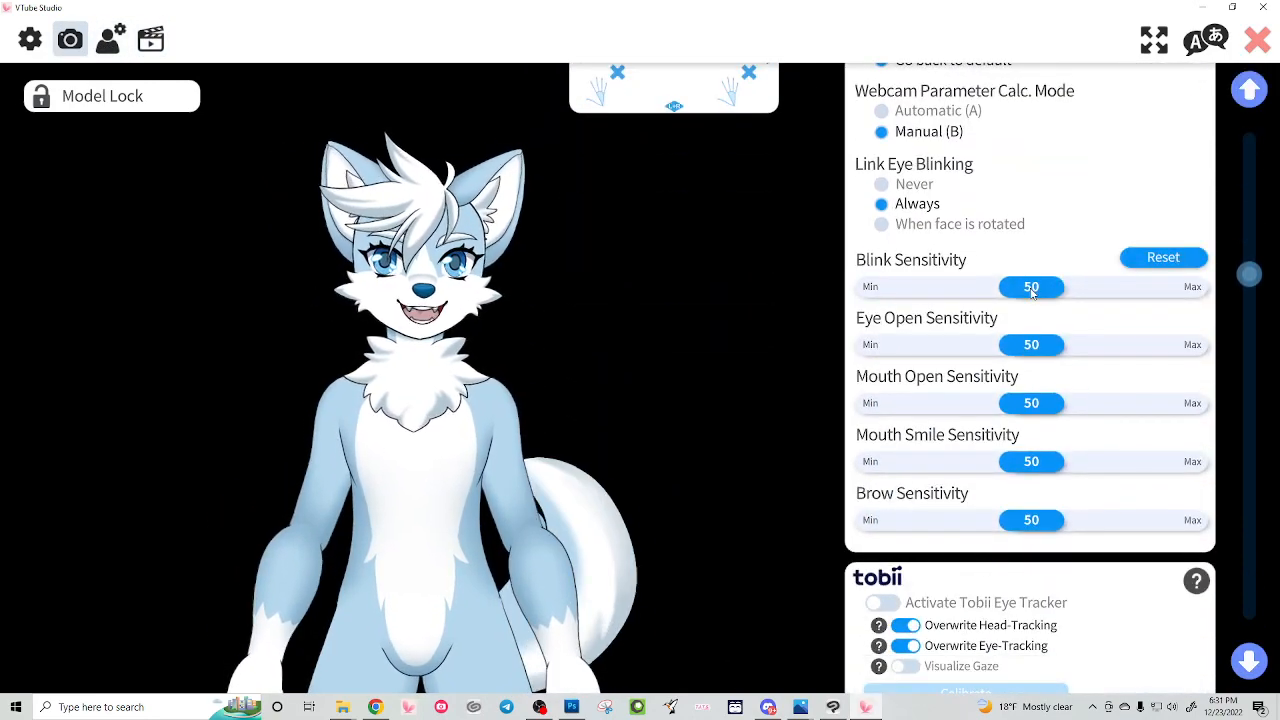
scroll(1030, 480, "down", 8)
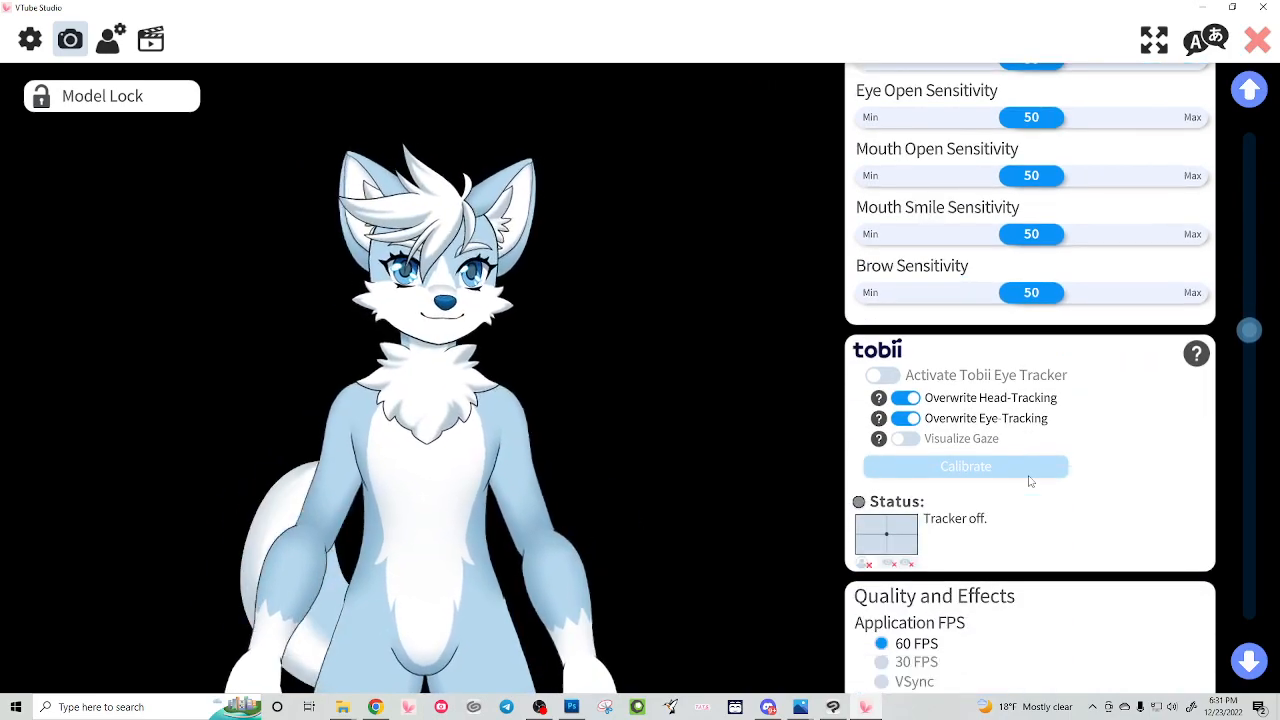
scroll(1030, 482, "down", 2)
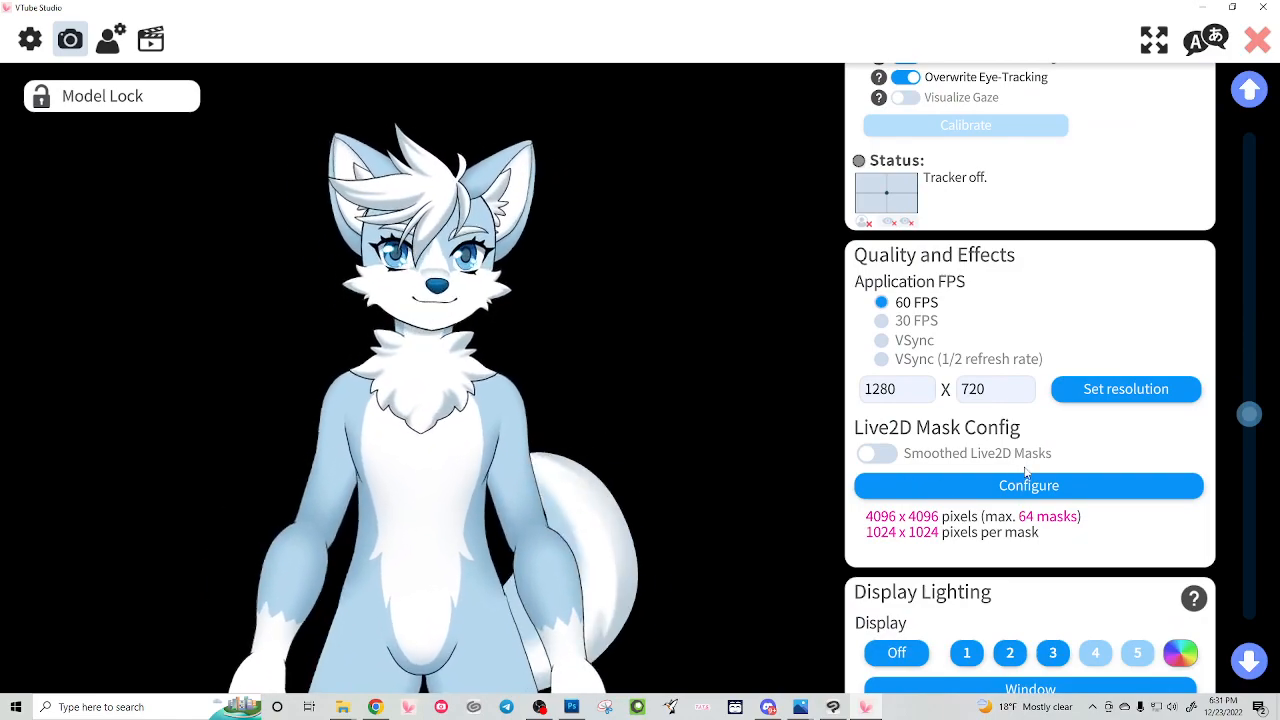
Step: Enlarge the model and look through the hotkey list down to the animation and animal form hotkeys
scroll(581, 351, "up", 5)
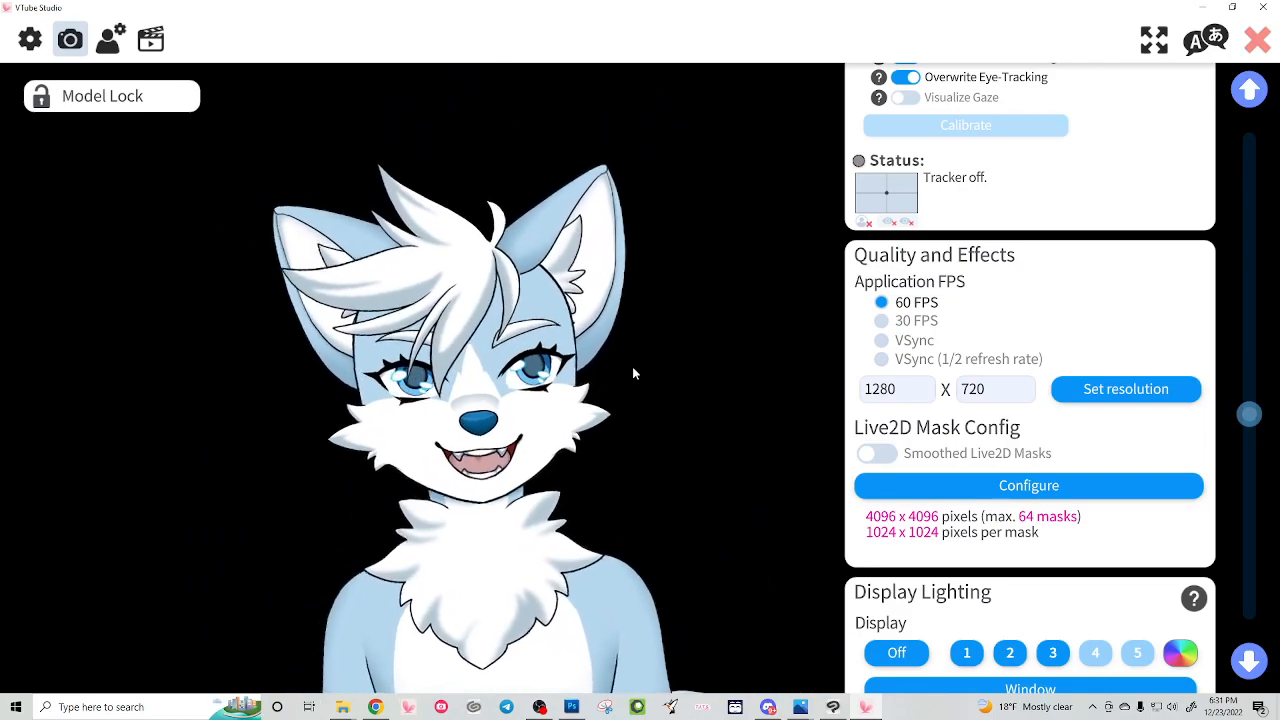
left_click(151, 39)
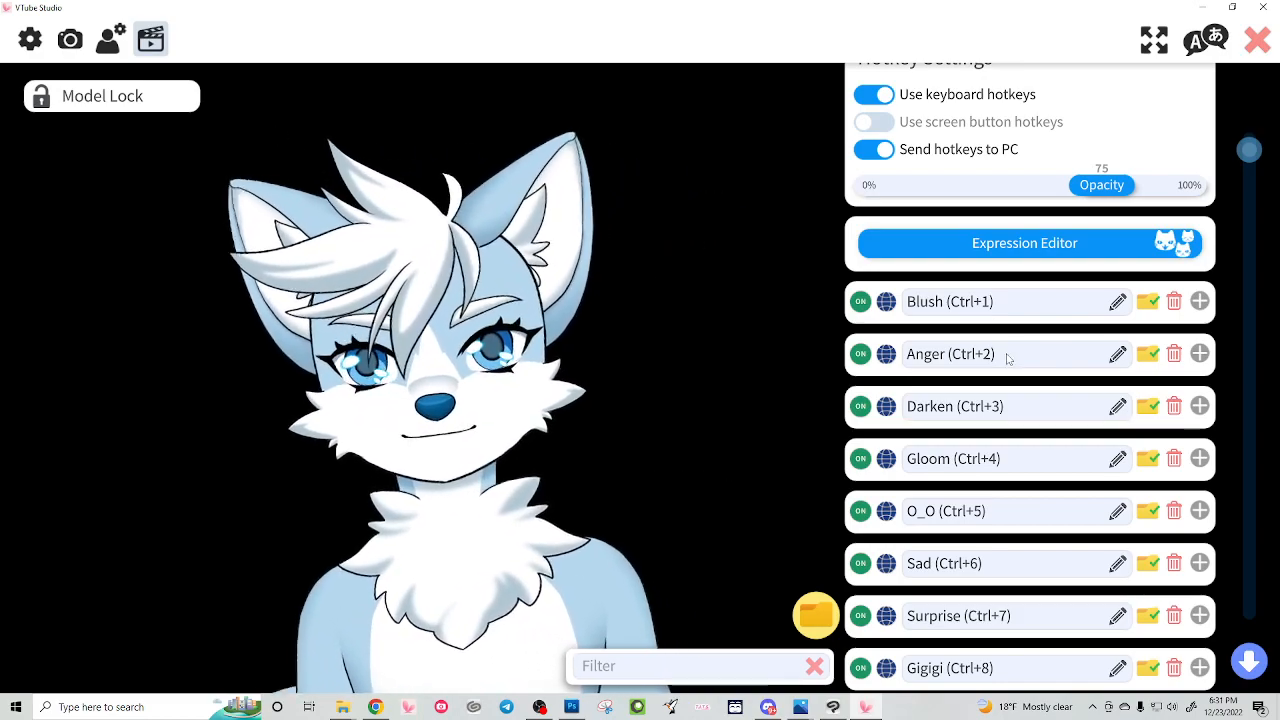
scroll(1016, 362, "down", 3)
scroll(1016, 362, "down", 15)
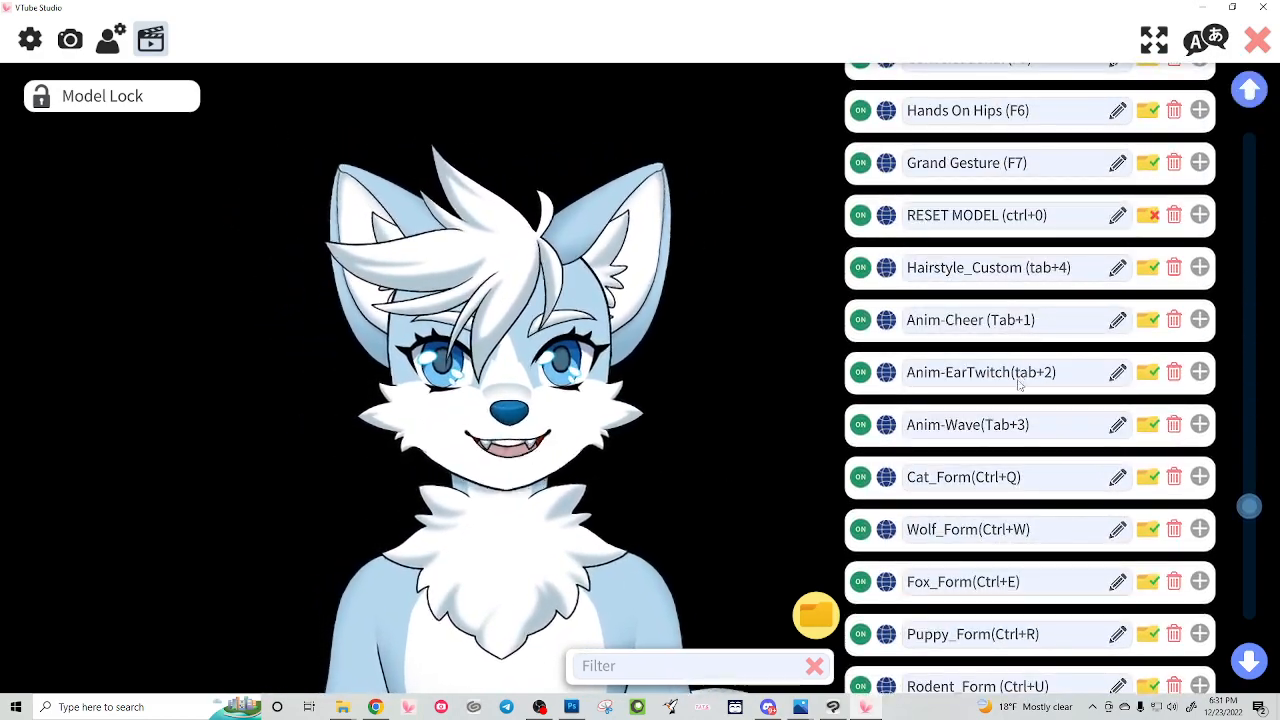